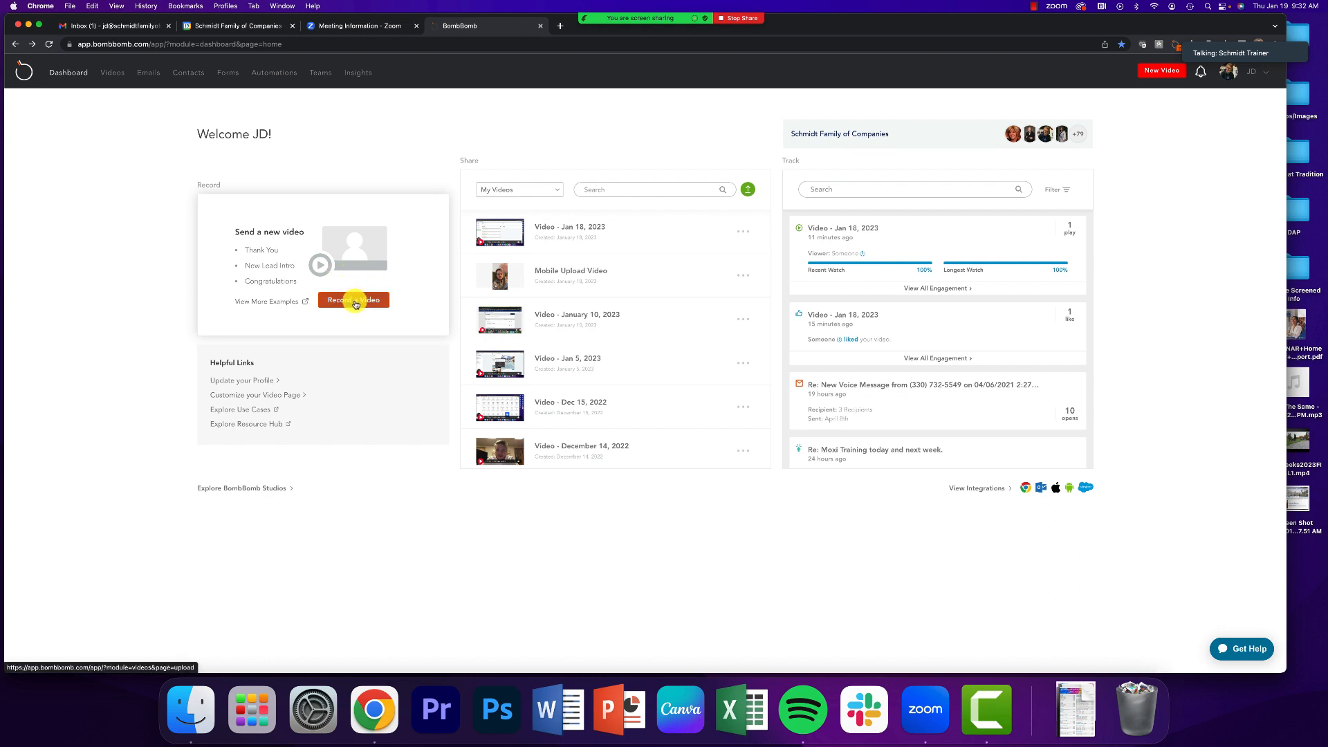
- Start a new video recording and head its recording notes with "Holland, MI January Market Update"
click(355, 302)
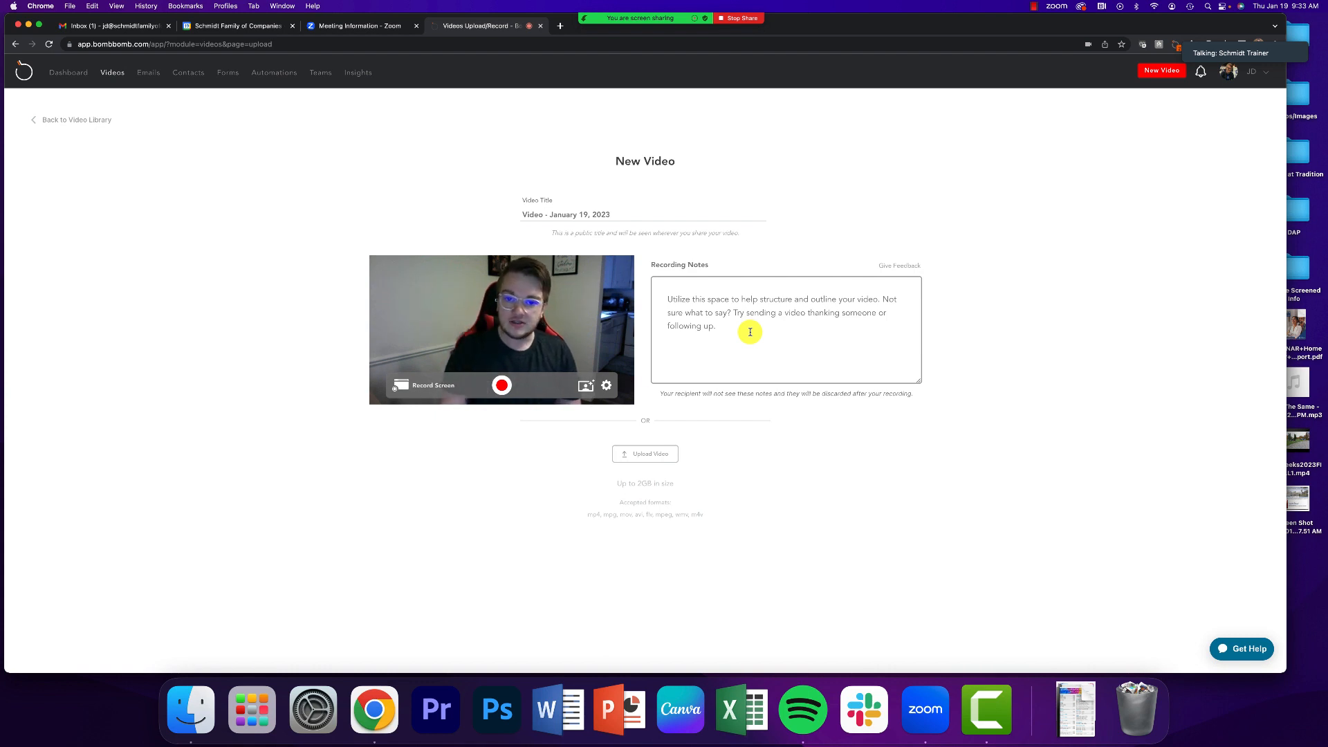
click(750, 332)
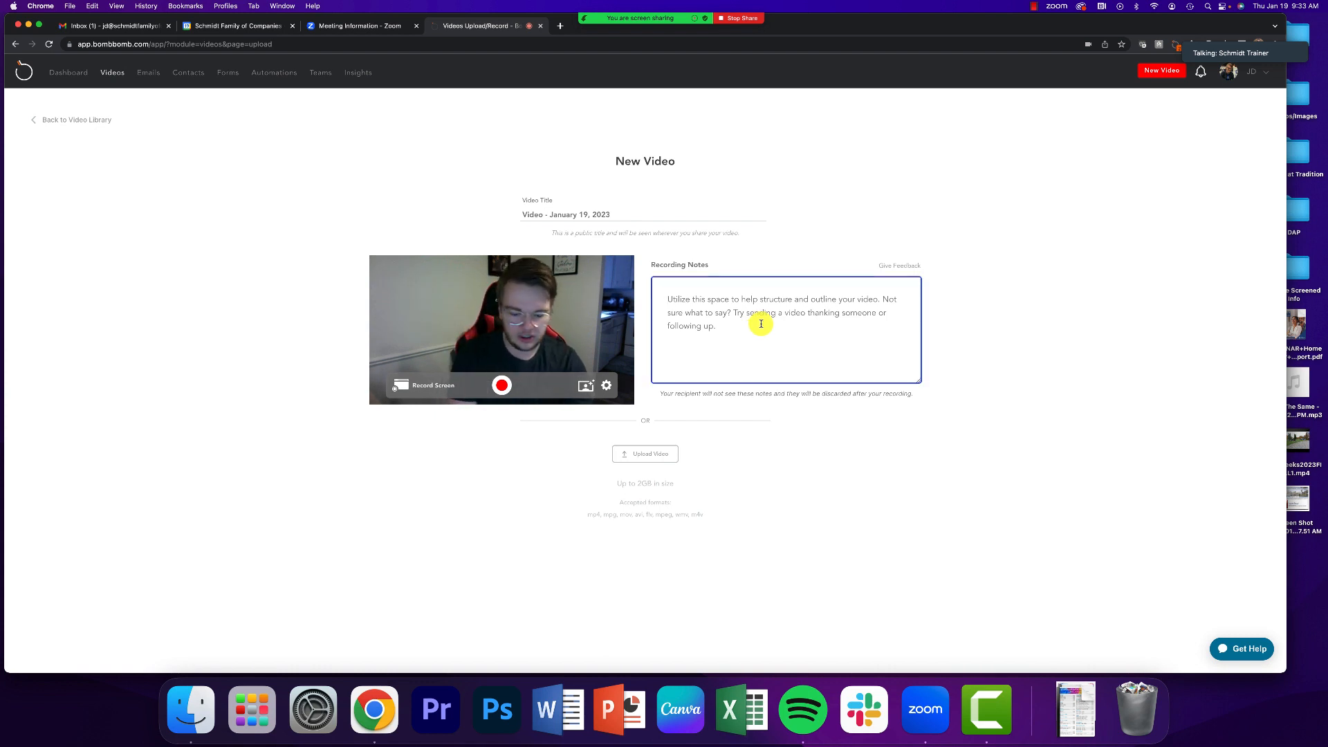
text(Ho)
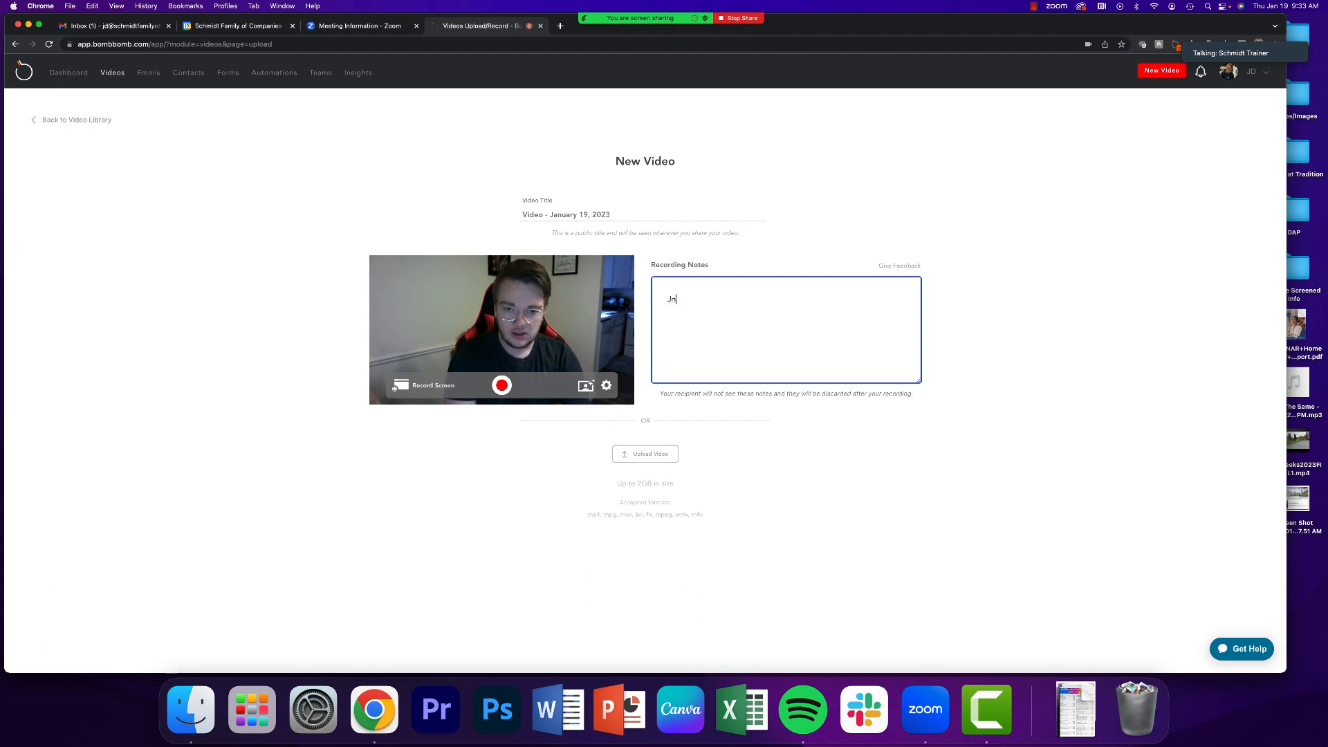
text(MI )
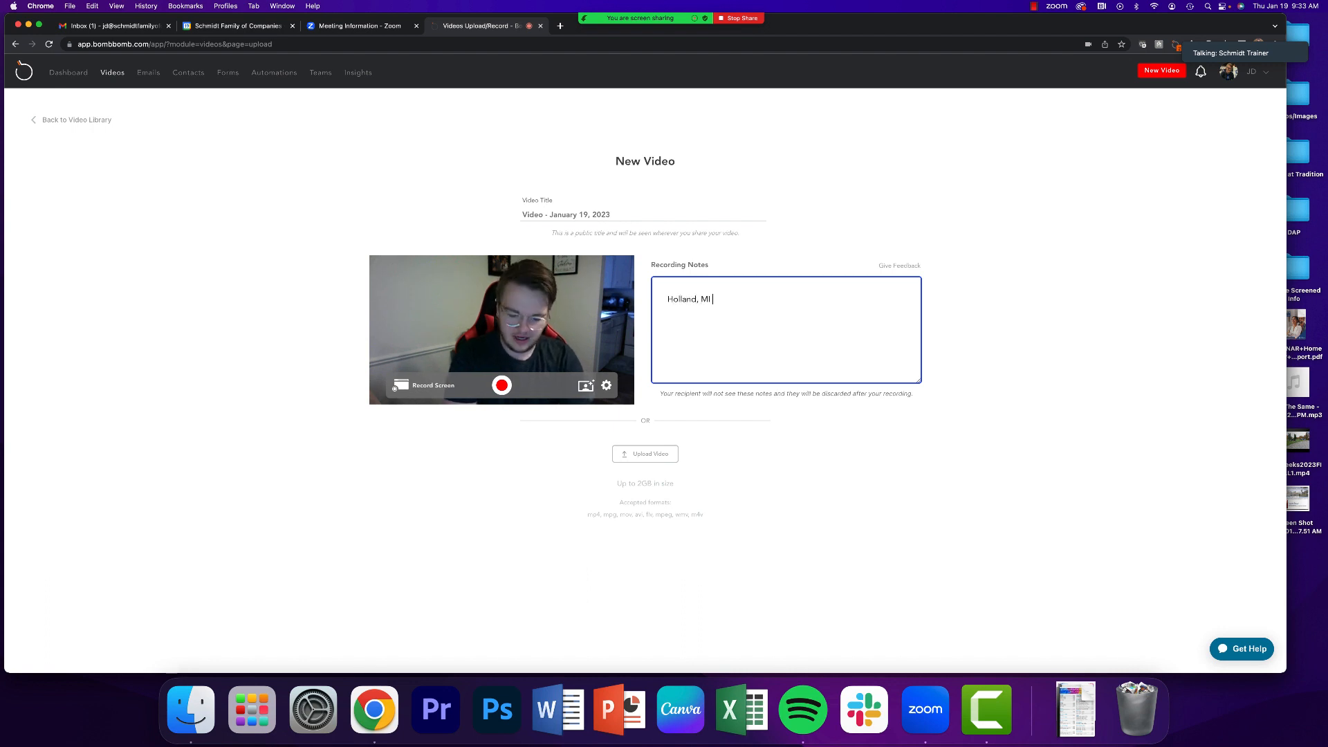
text(January Market Update)
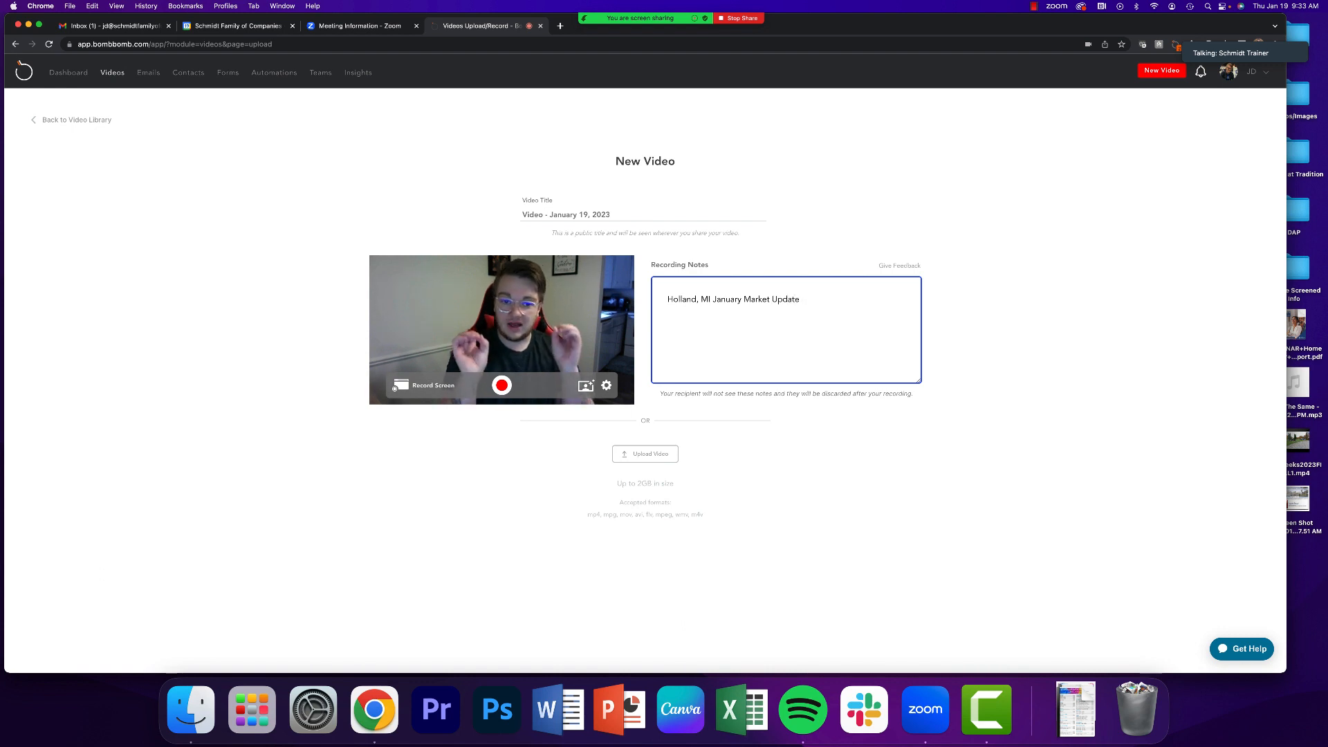
- Add the line "- Updated Days on Market: 7.1 vs. 5.2 in Jan 2022" below the heading in the recording notes
key(Return)
text(-)
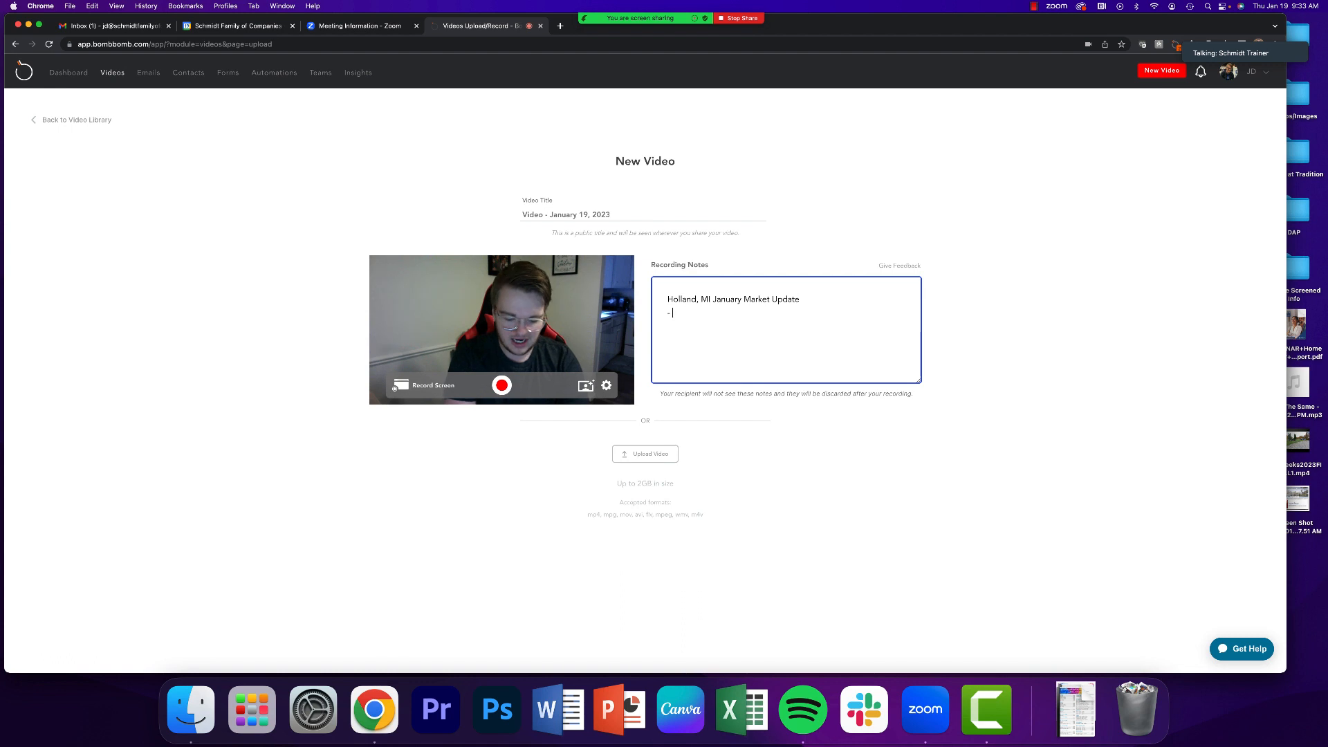
text( Update)
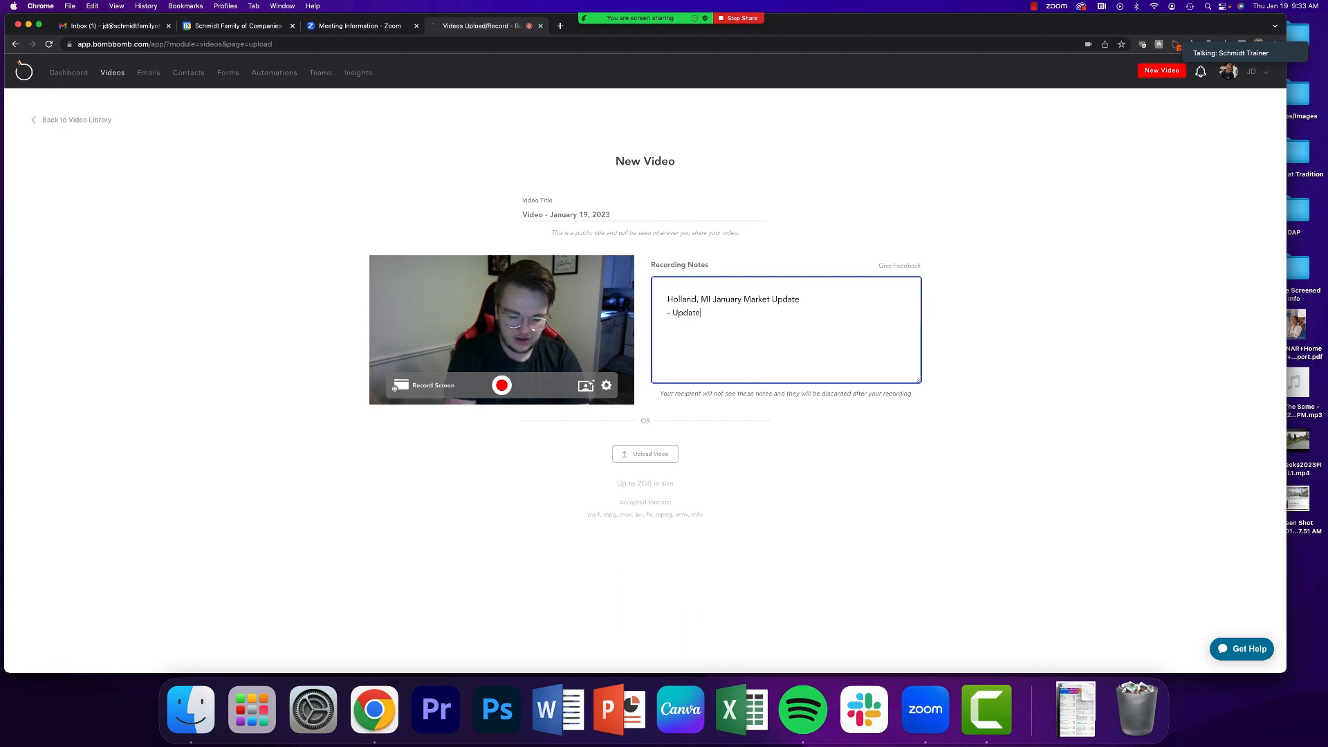
text(d Days on M)
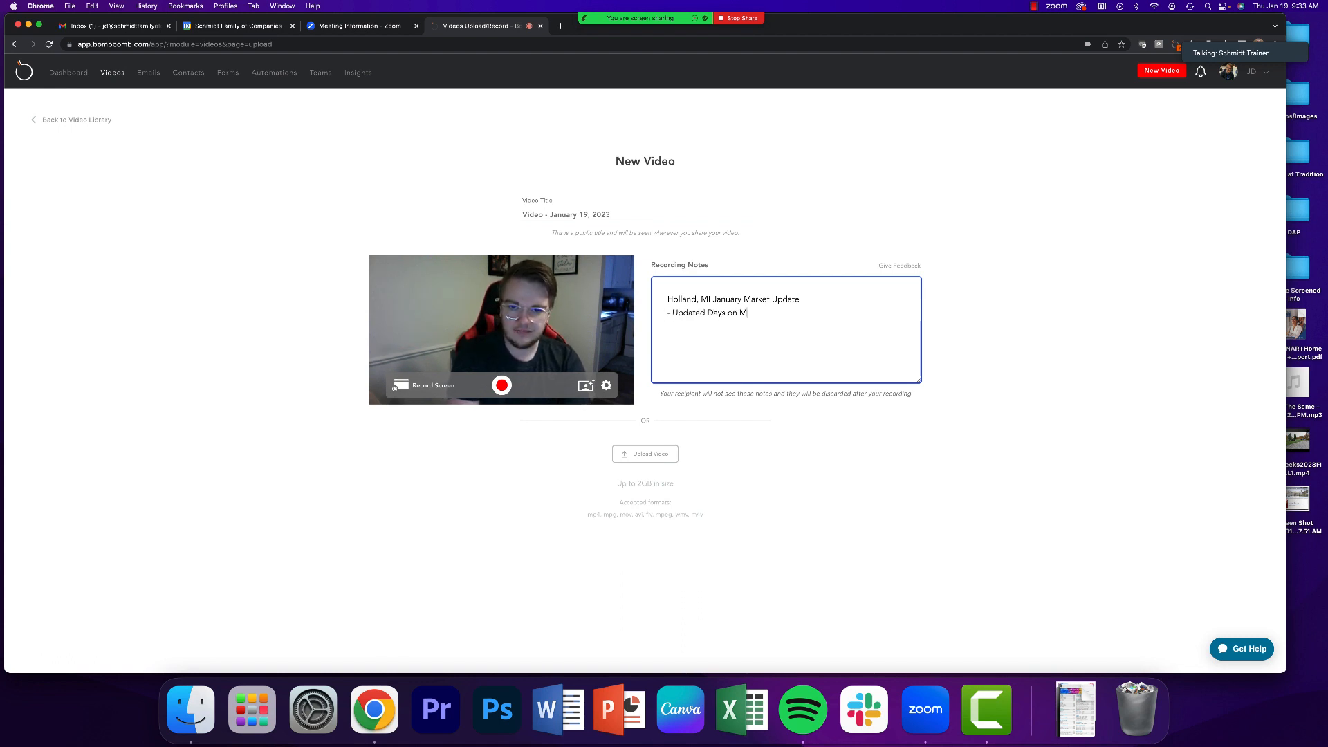
text(arket - :)
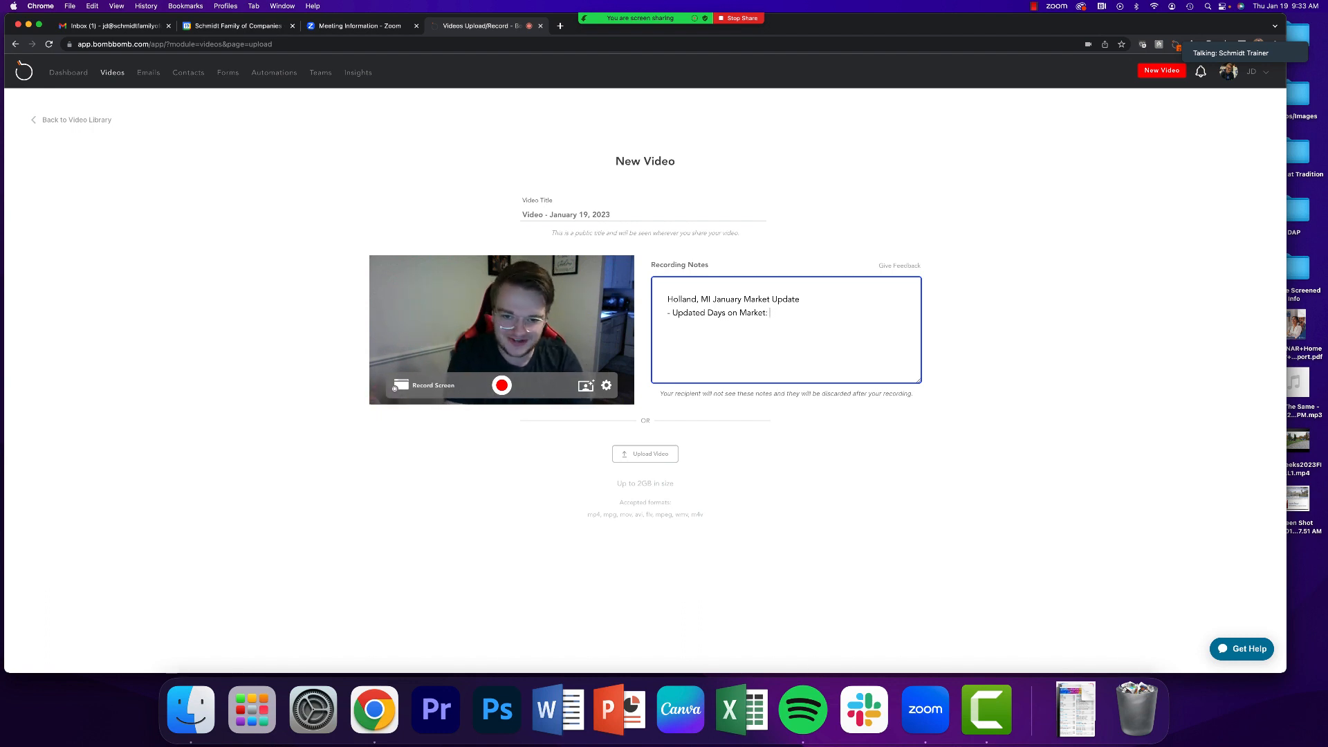
text(7)
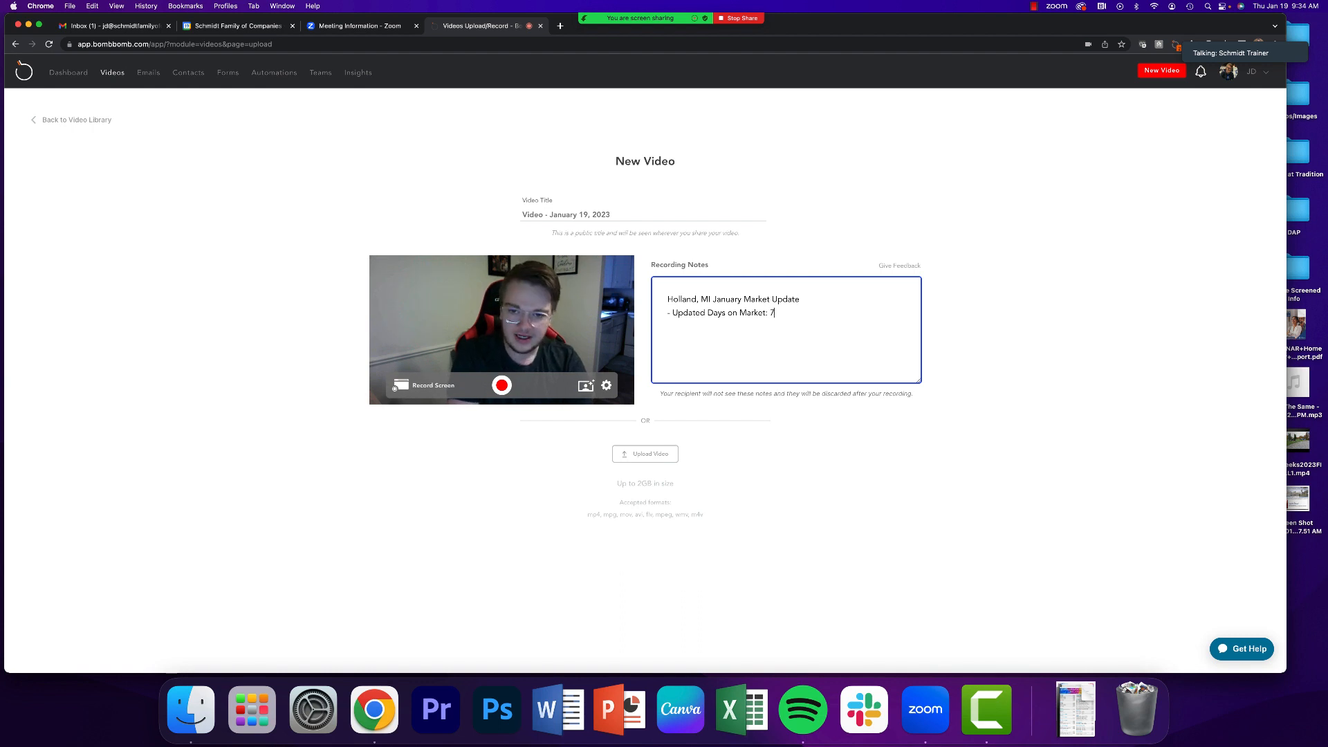
text(.1 vs)
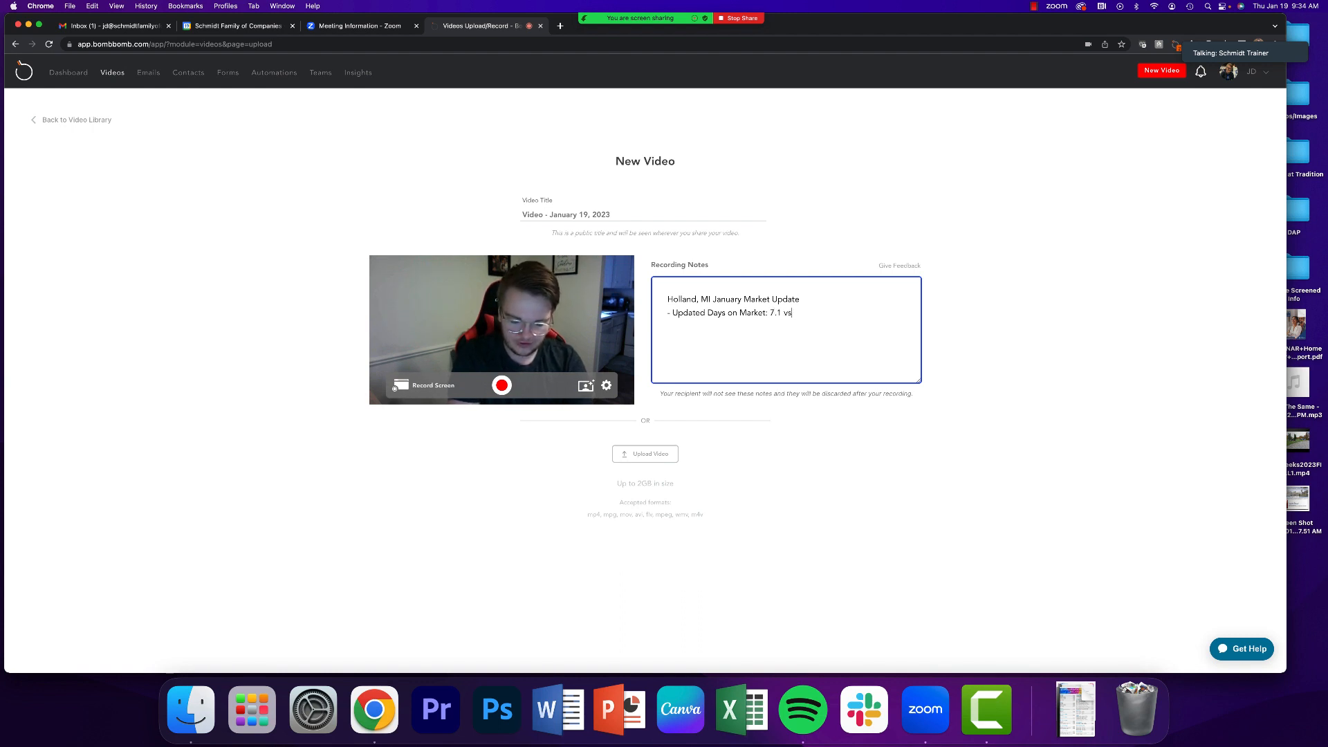
text(.)
text( 5.)
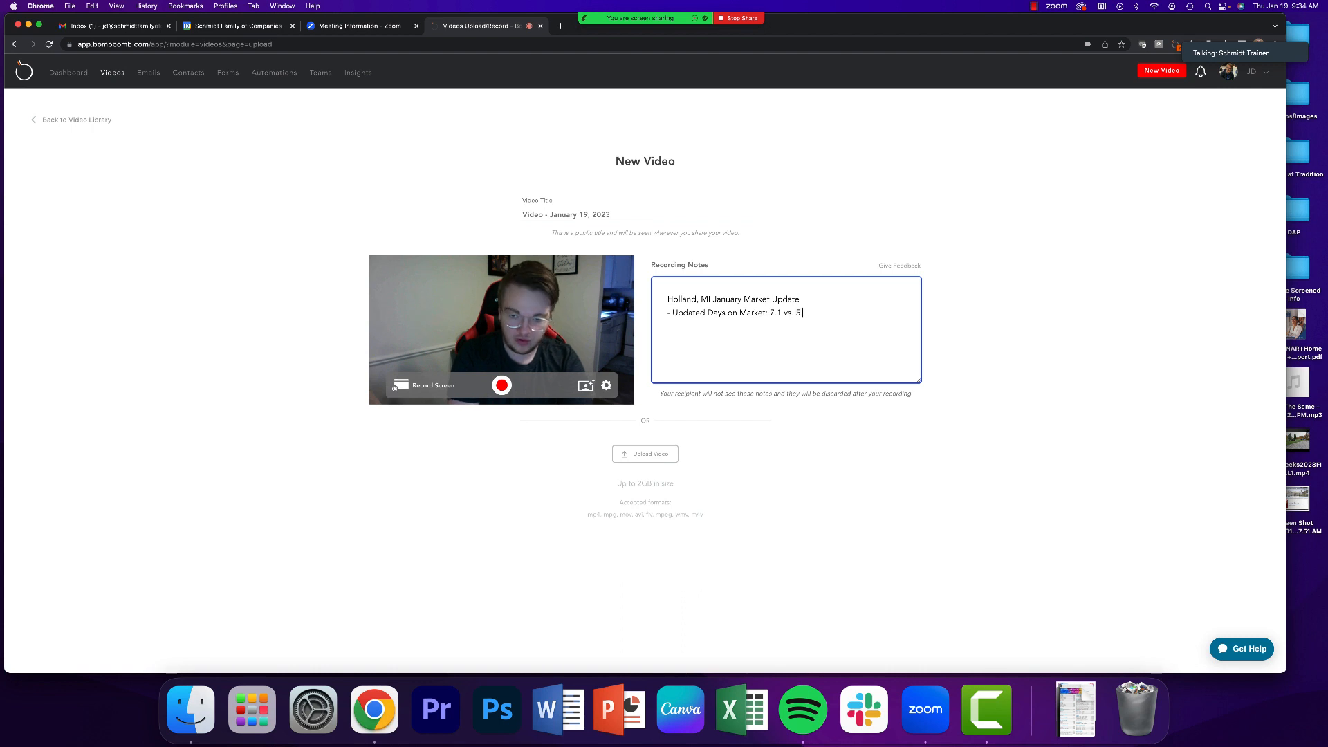
text(2 in Jan 2022)
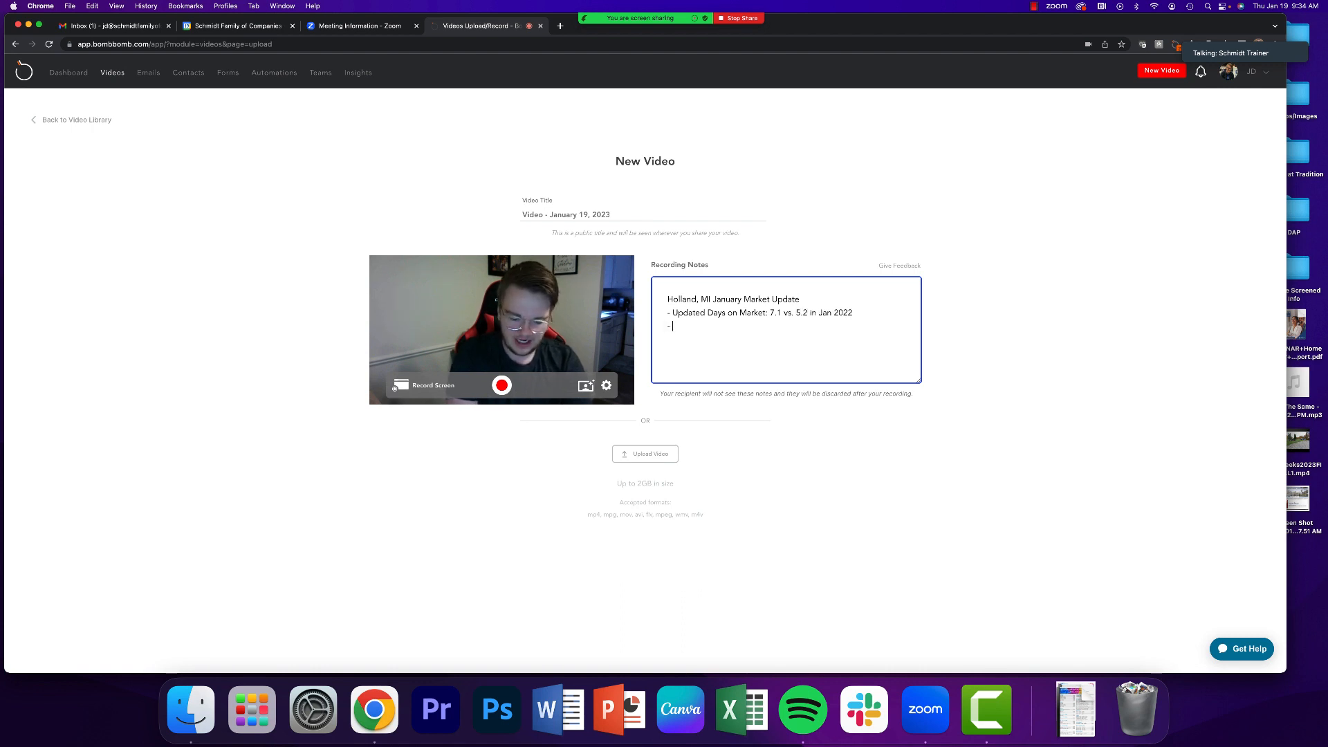
- Write "Avg. Sales Price: Up 7%" as the second bullet of the recording notes
text(Avg. Sale)
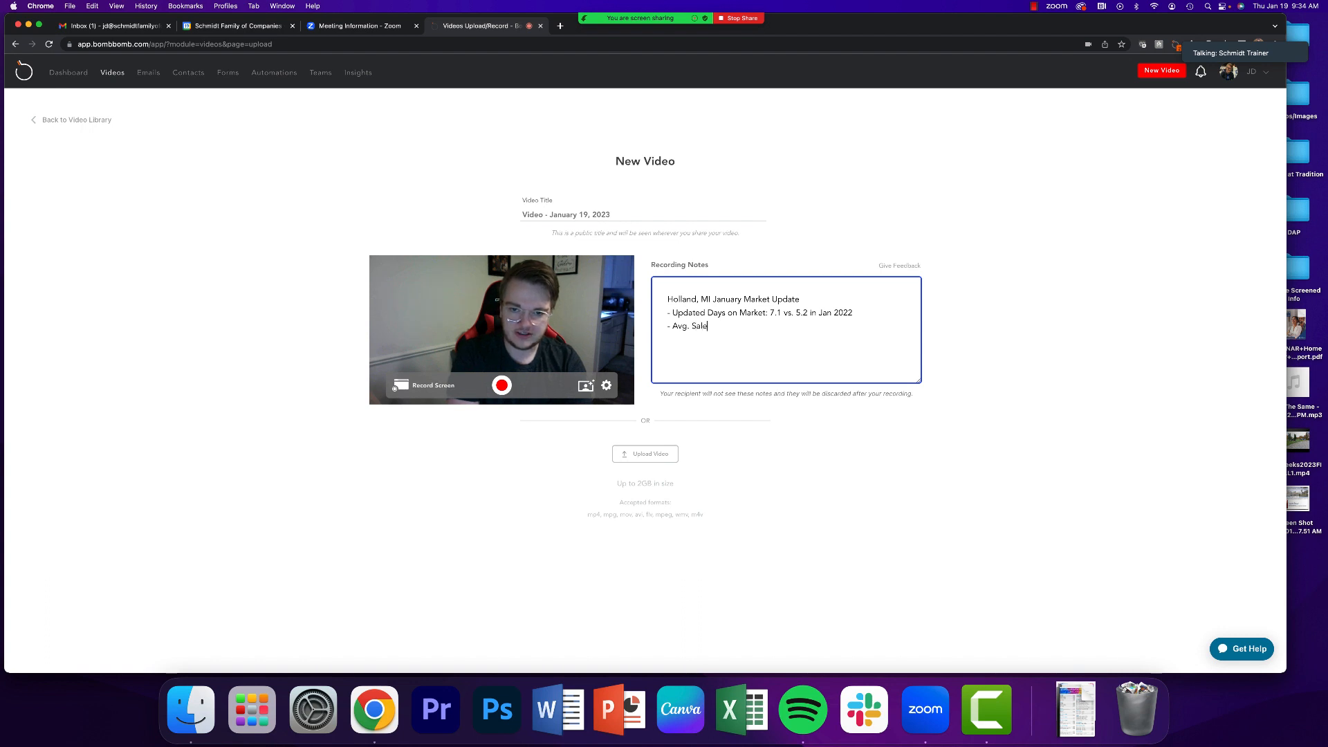
text(s Price : Up)
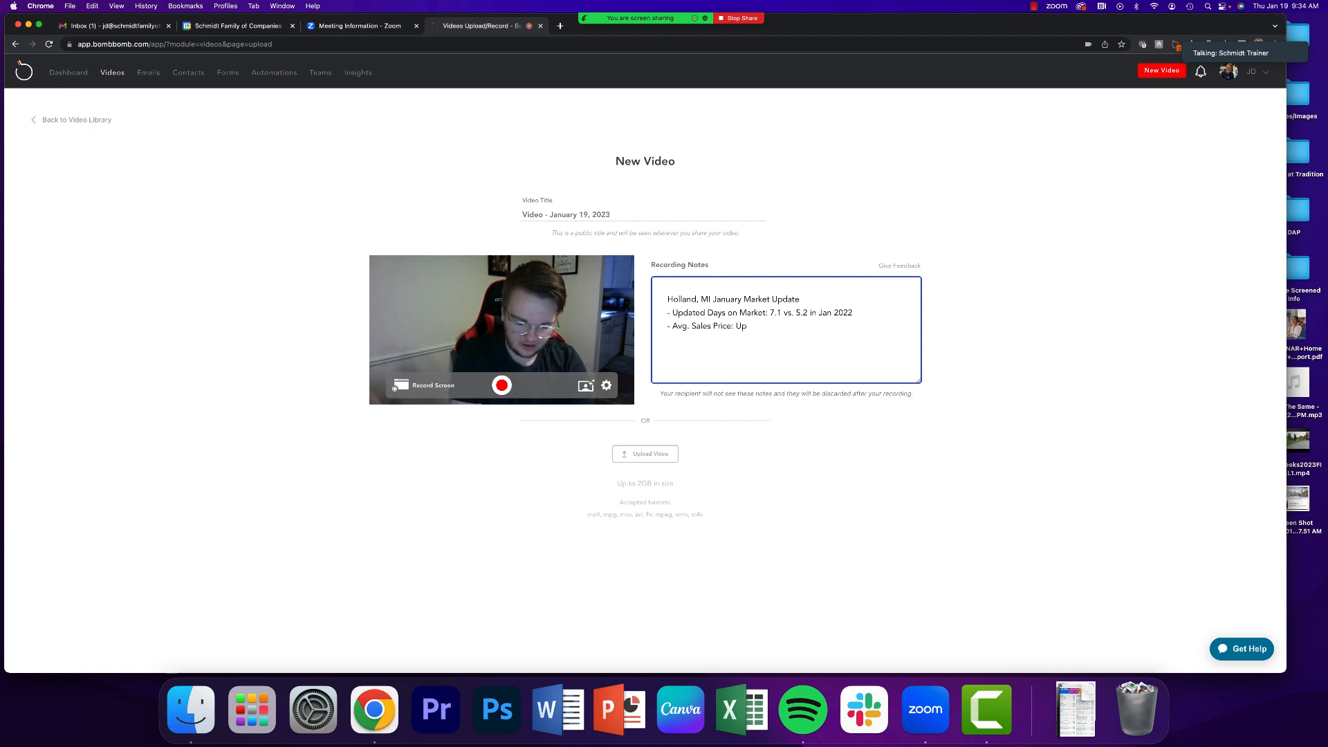
text( 1%)
- Add the third bullet "- Inventory: Down 4%" to the recording notes and leave the notes field
key(Return)
text(- )
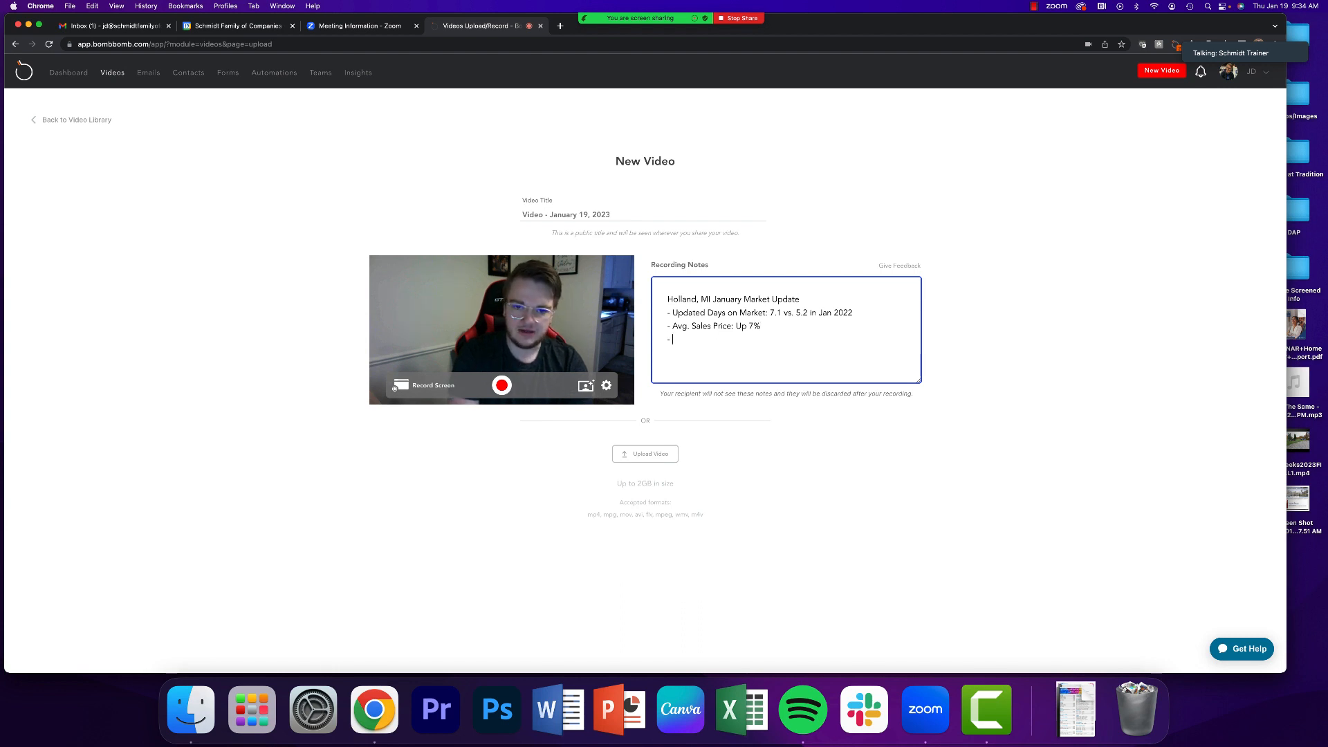
text(Inventory -)
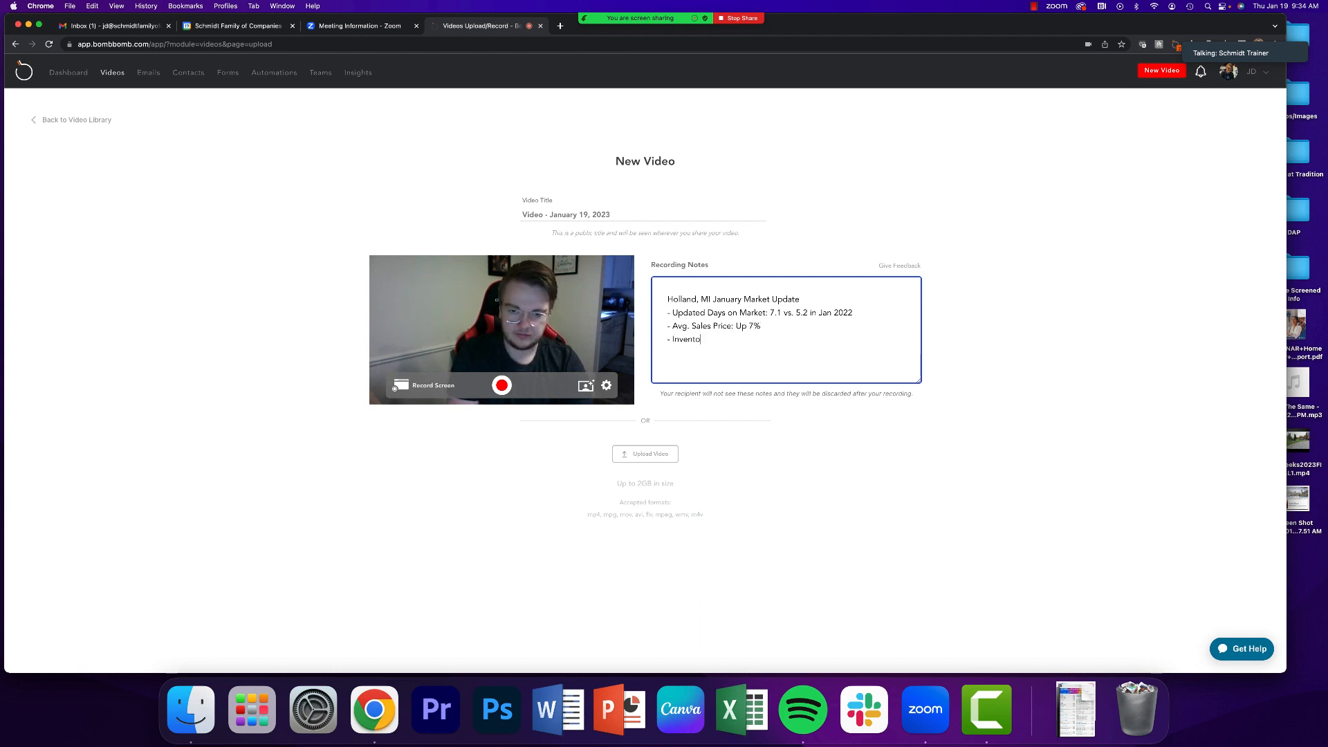
key(BackSpace)
key(BackSpace)
key(BackSpace)
text(: Down )
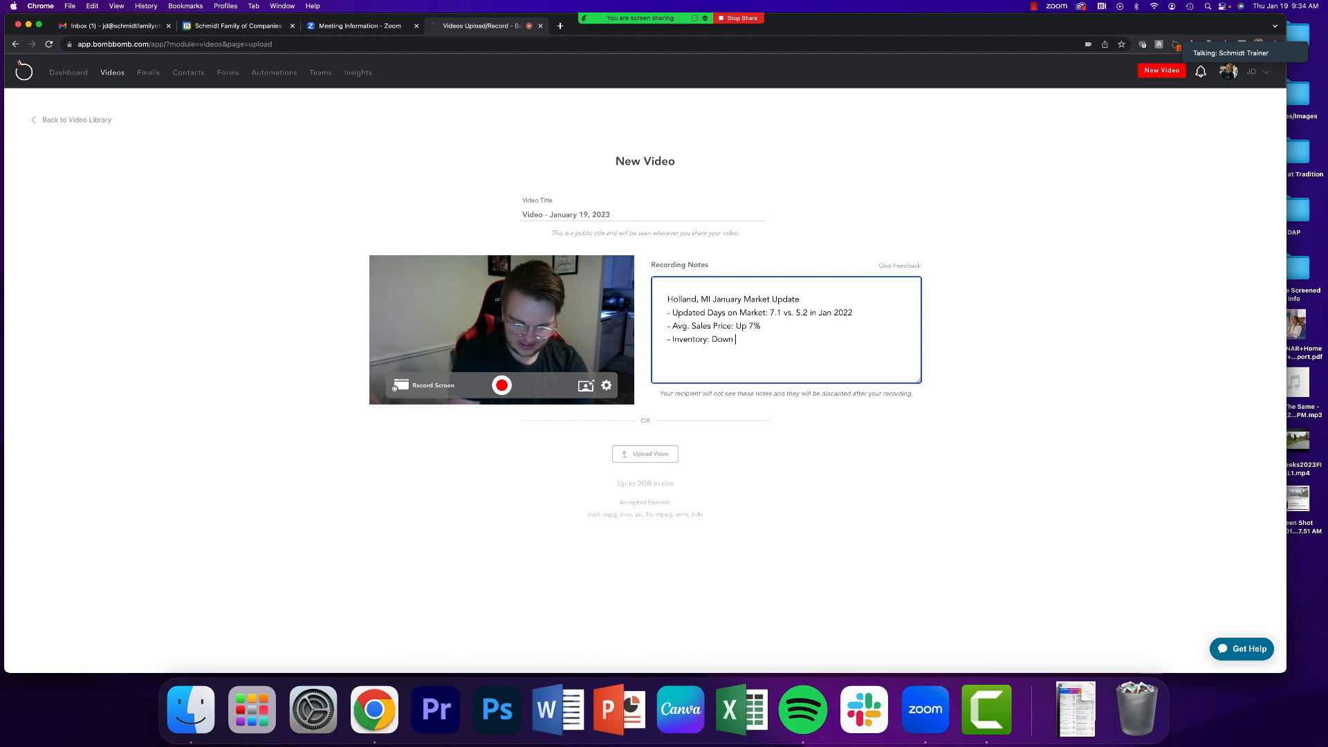
text(4%)
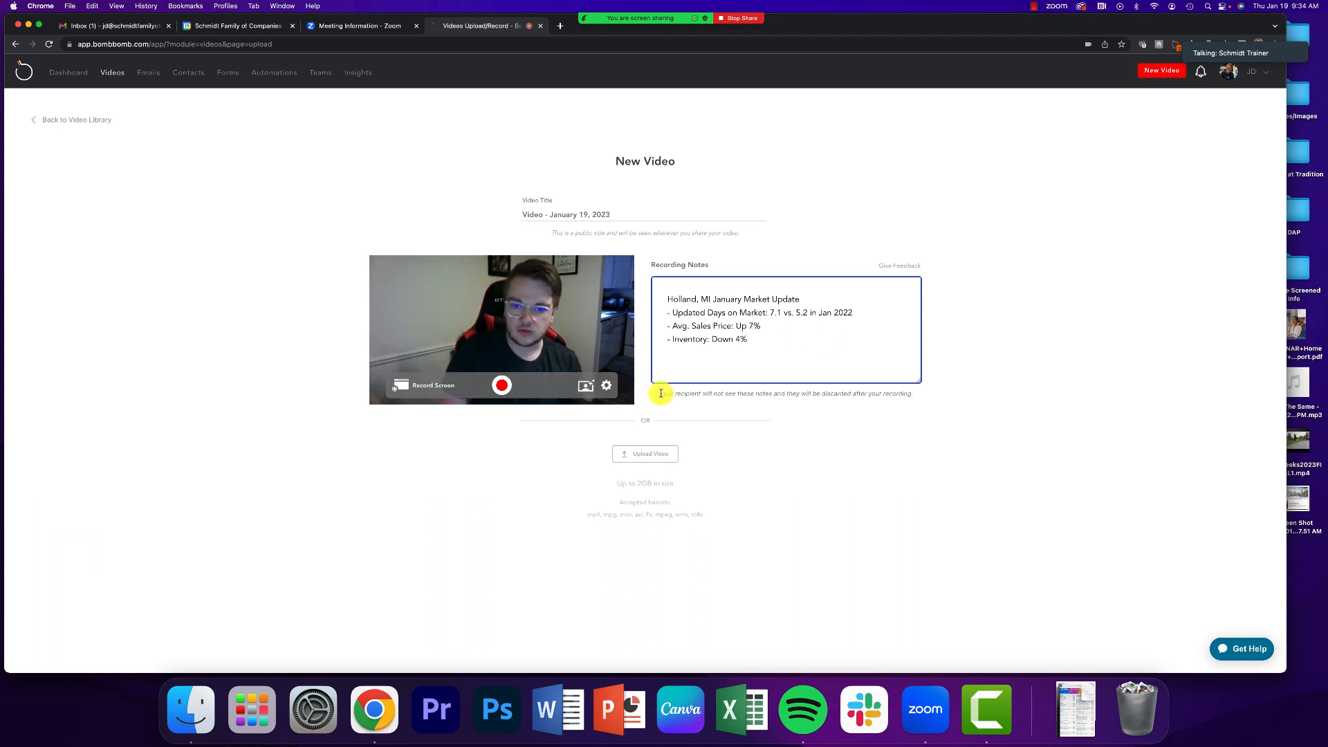
drag(659, 393, 961, 394)
click(961, 394)
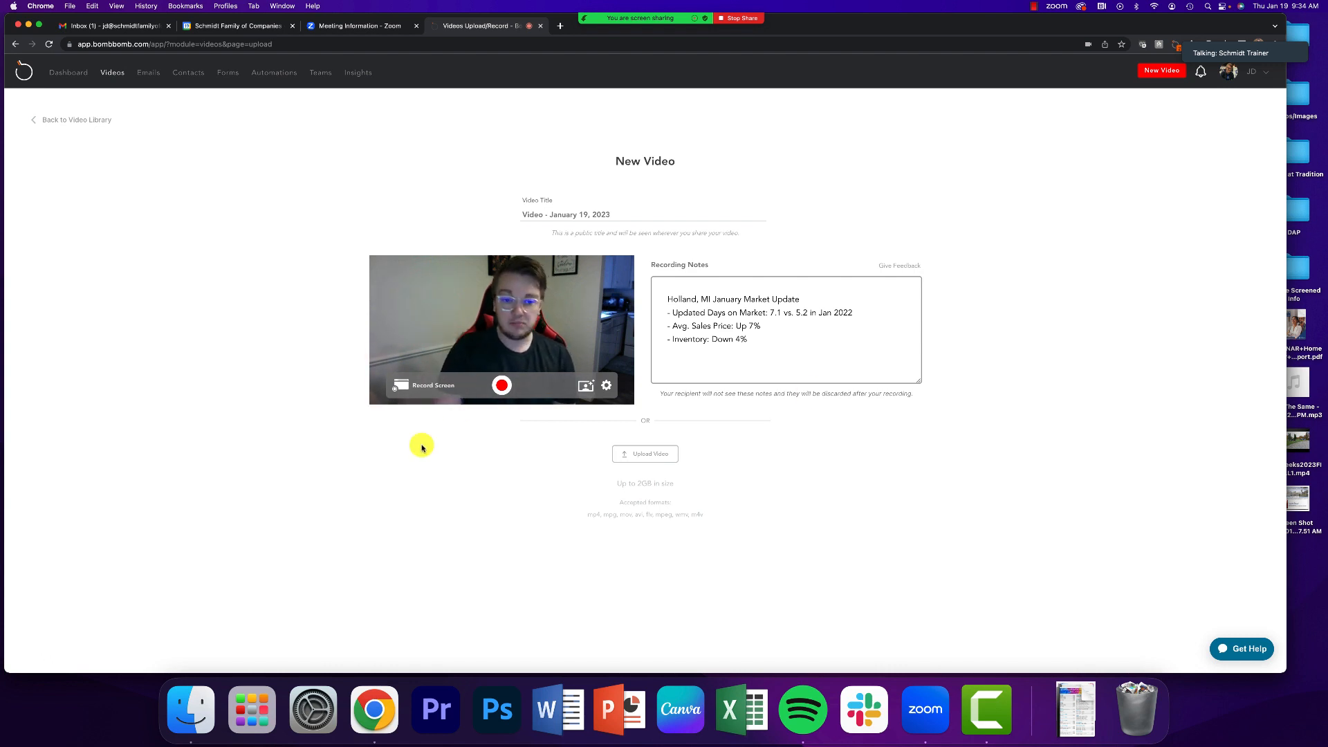
- Record a short webcam clip and discard that take for re-recording
click(502, 386)
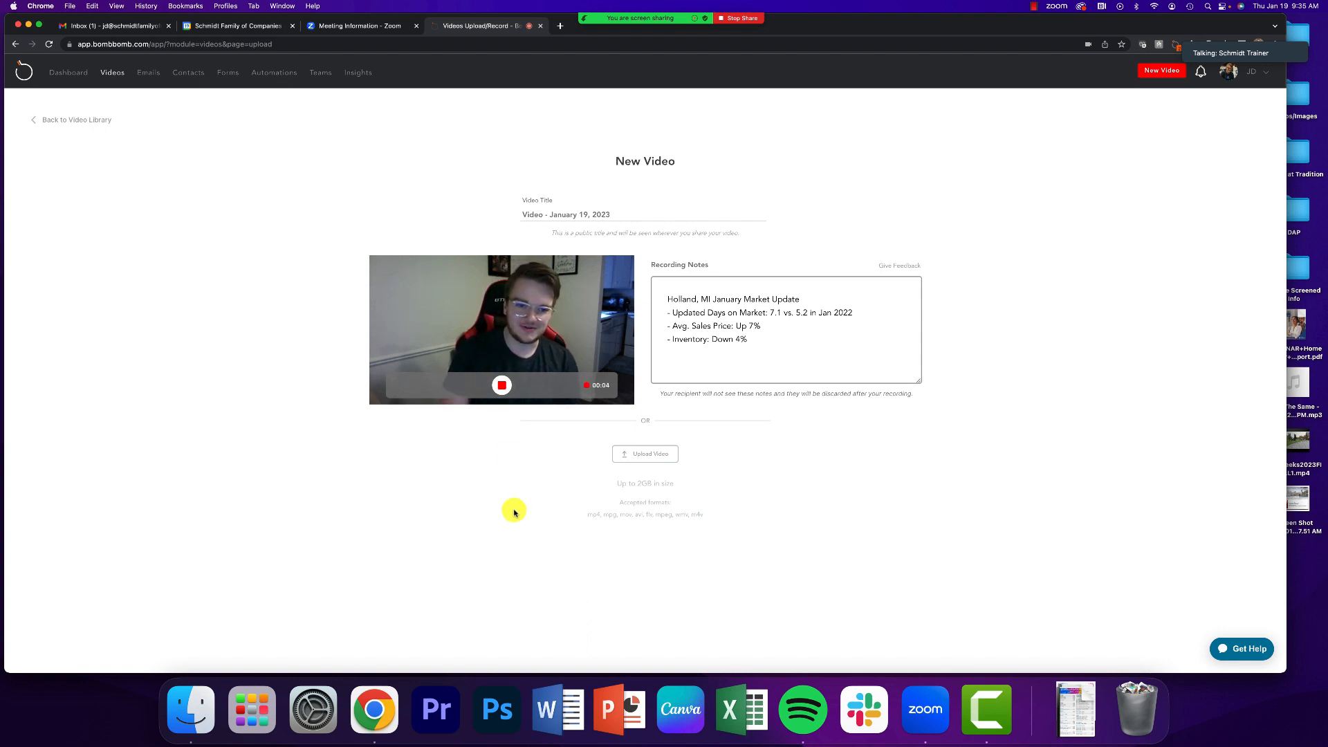
click(501, 385)
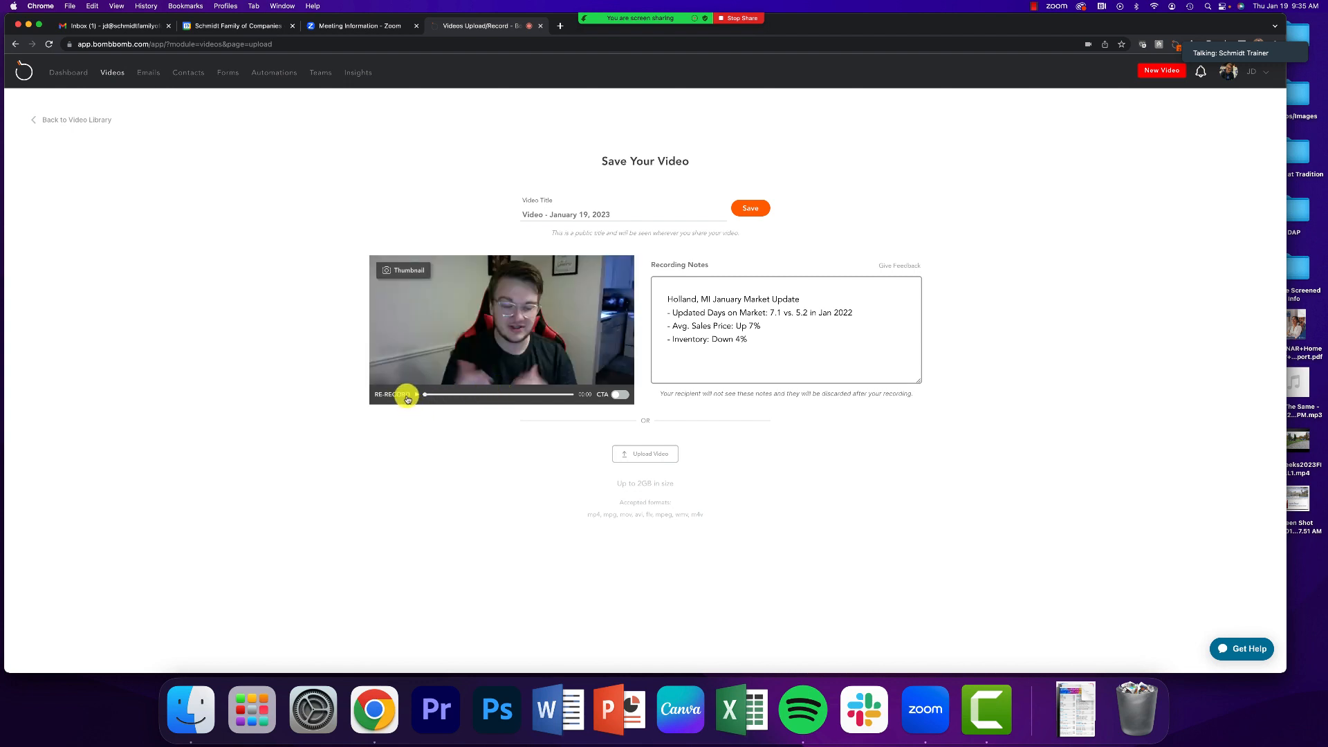
click(399, 394)
- Record a new webcam take using the notes and save the video under its default title
click(504, 389)
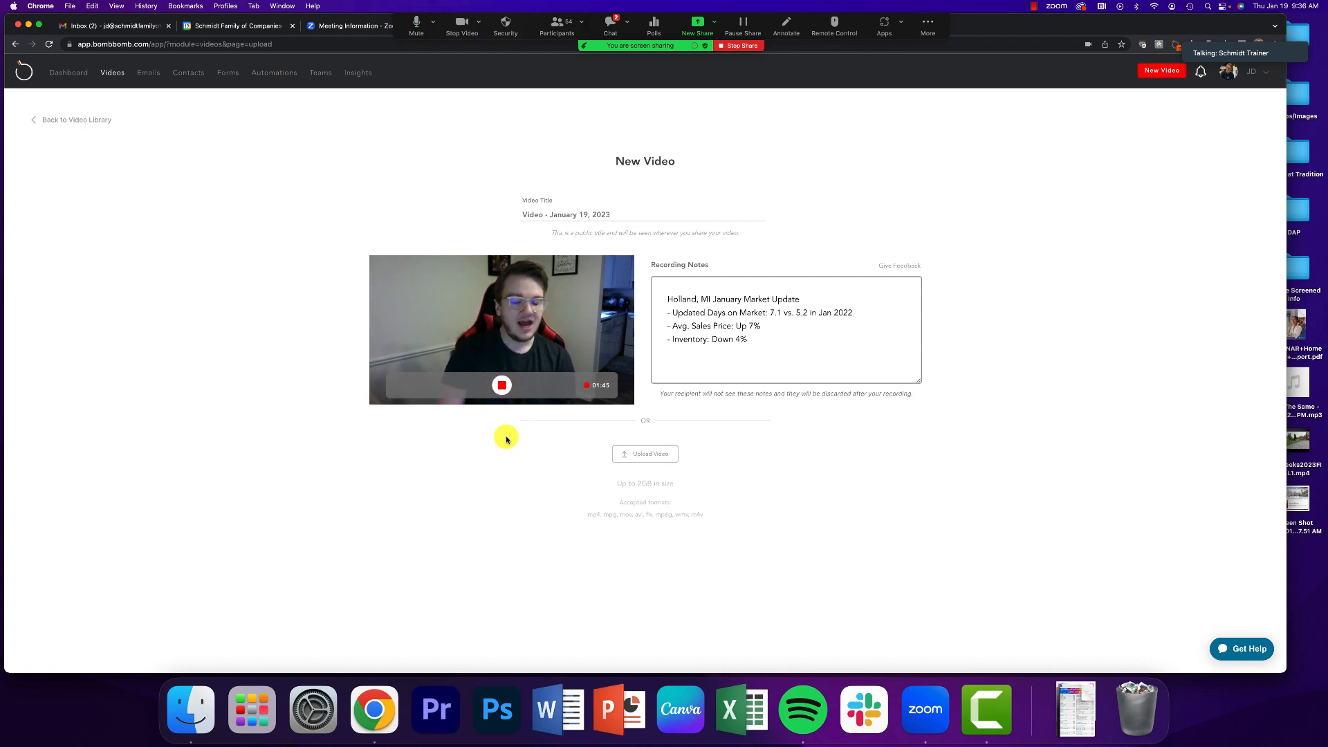
click(504, 387)
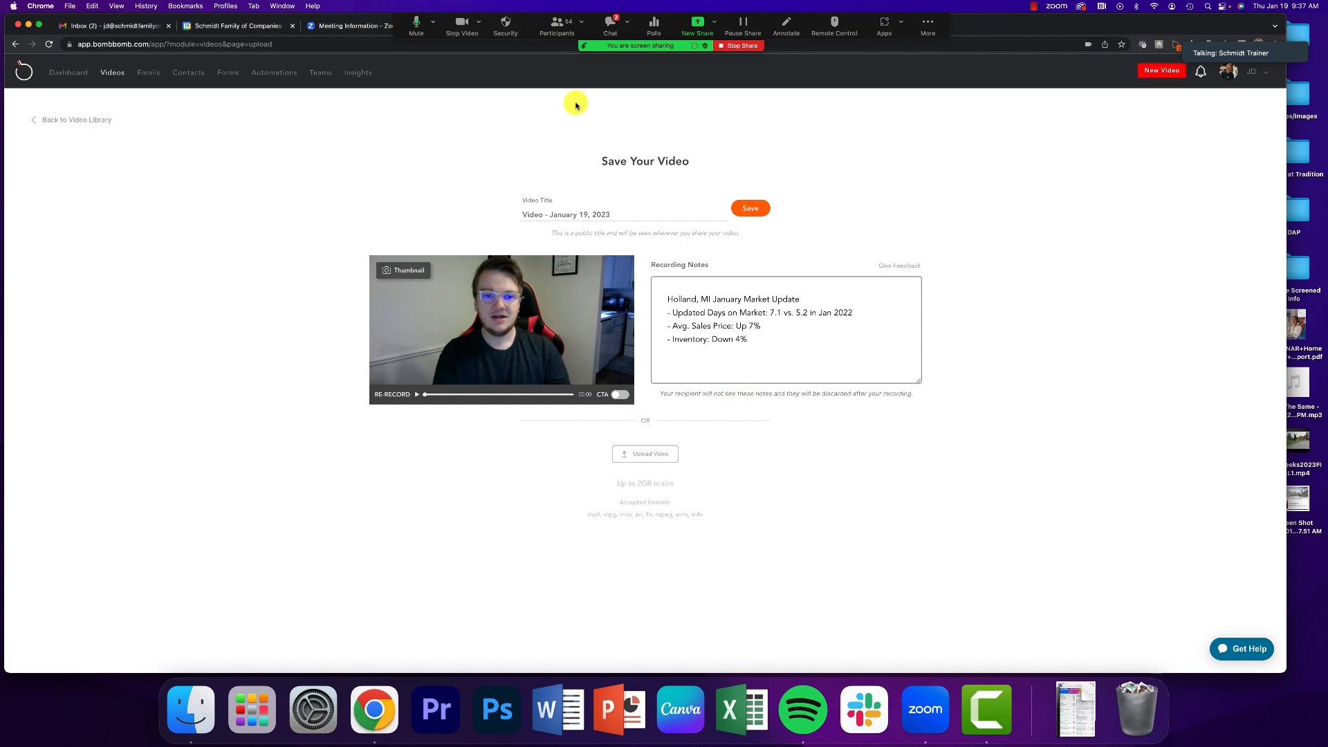
click(755, 210)
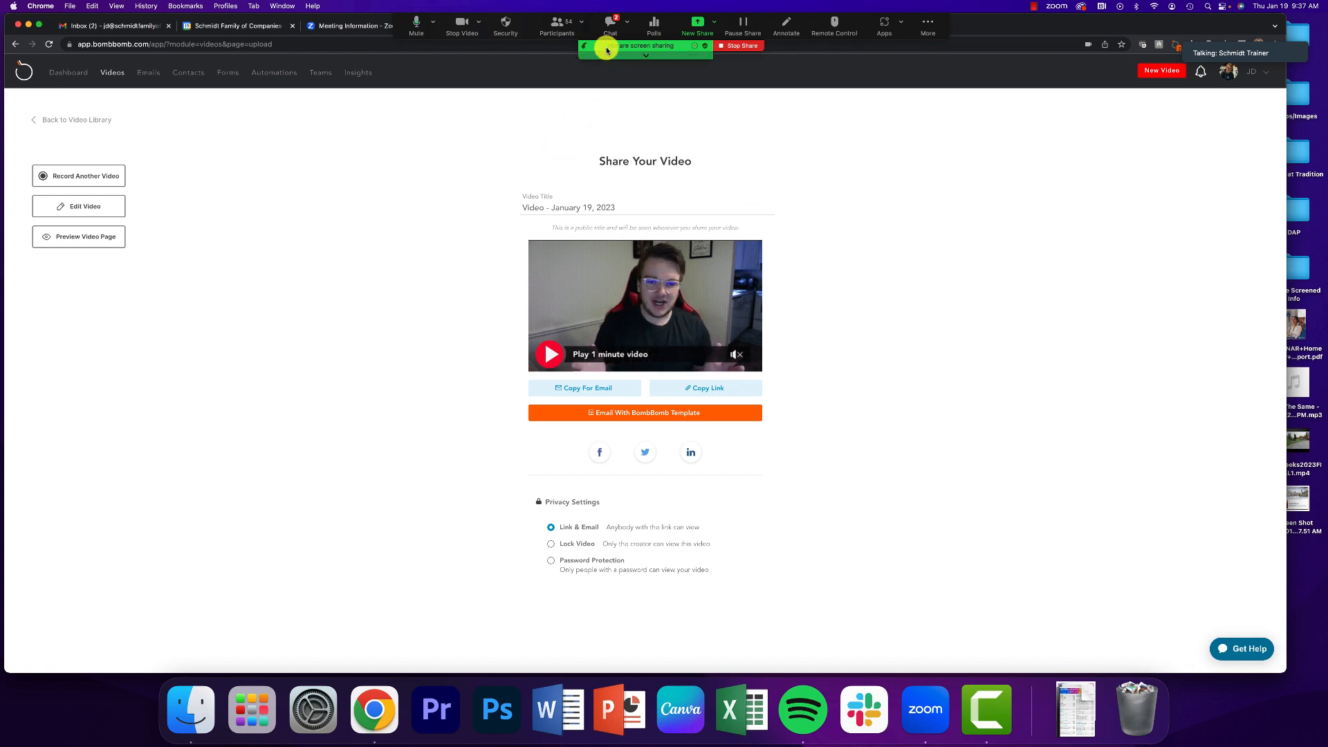
- Read the participants' messages in the Zoom meeting chat, keeping its window clear of the video preview, and close the chat
click(607, 21)
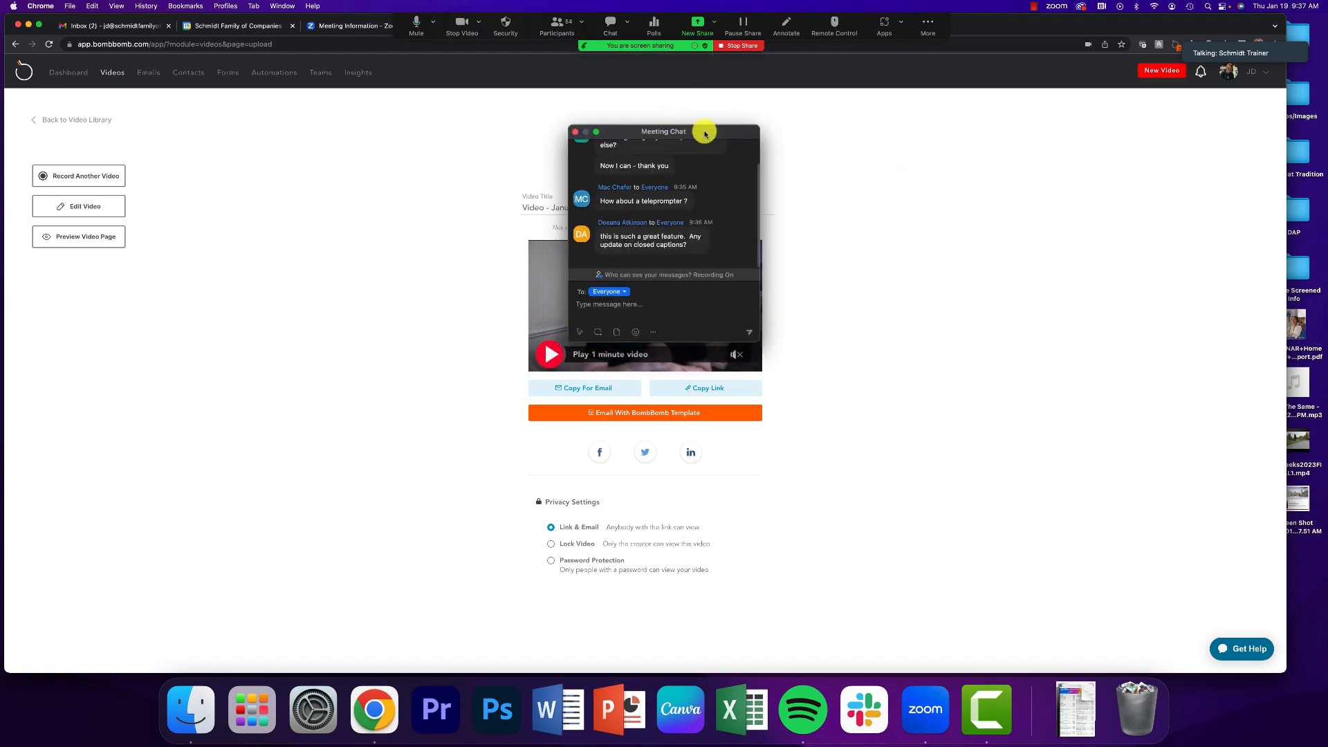
drag(703, 131, 855, 173)
drag(976, 199, 1171, 296)
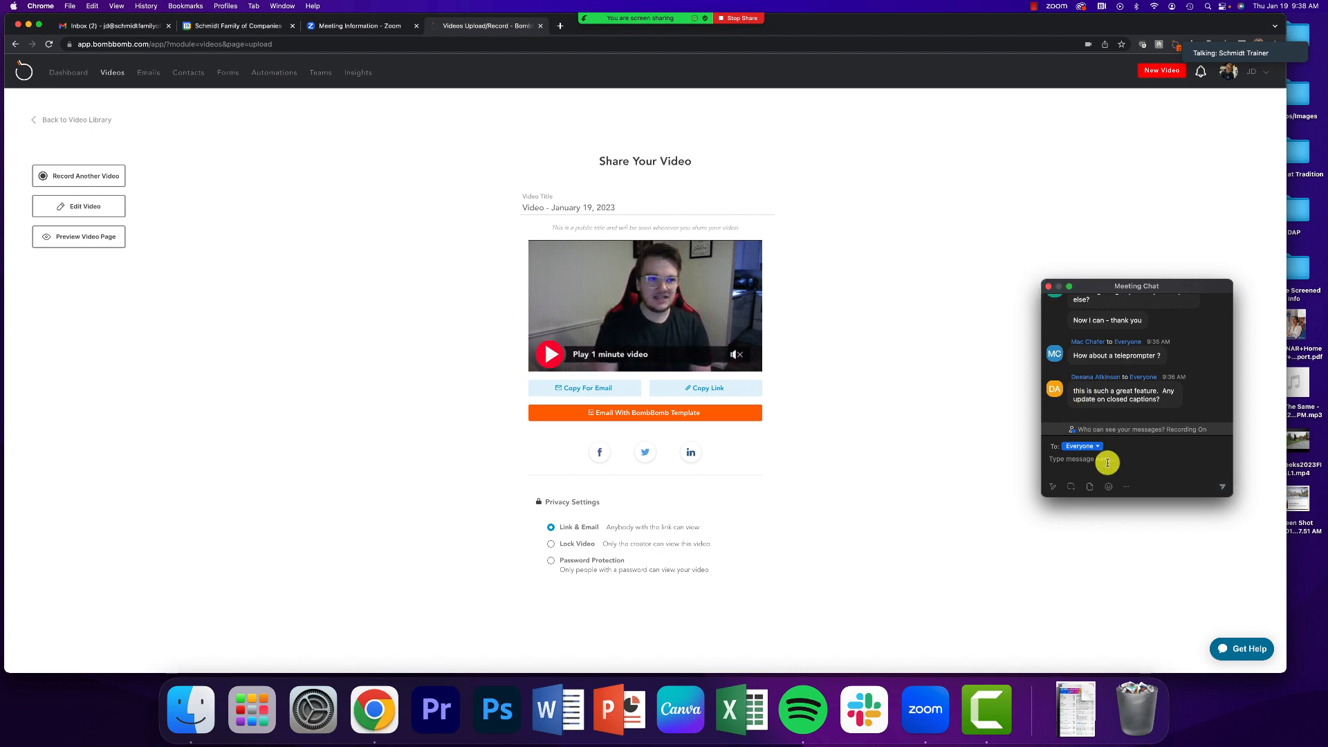
click(1049, 285)
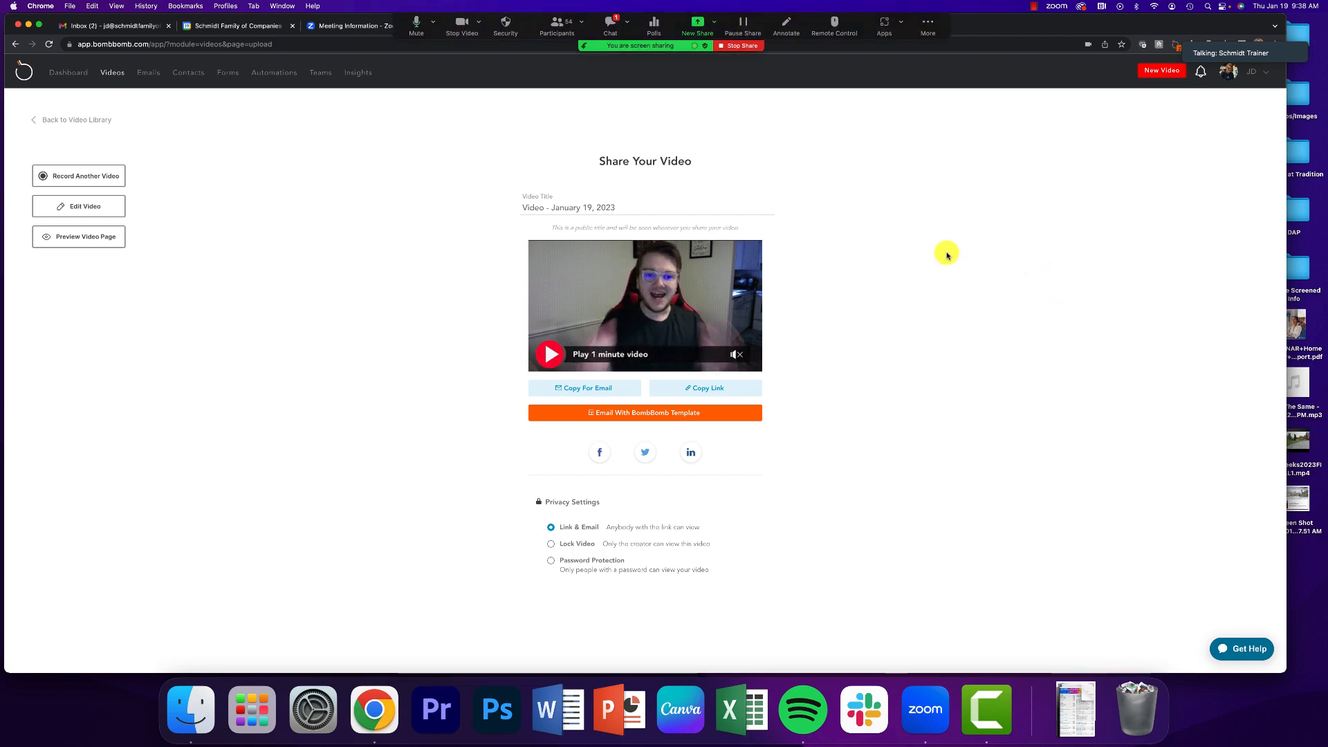
click(618, 30)
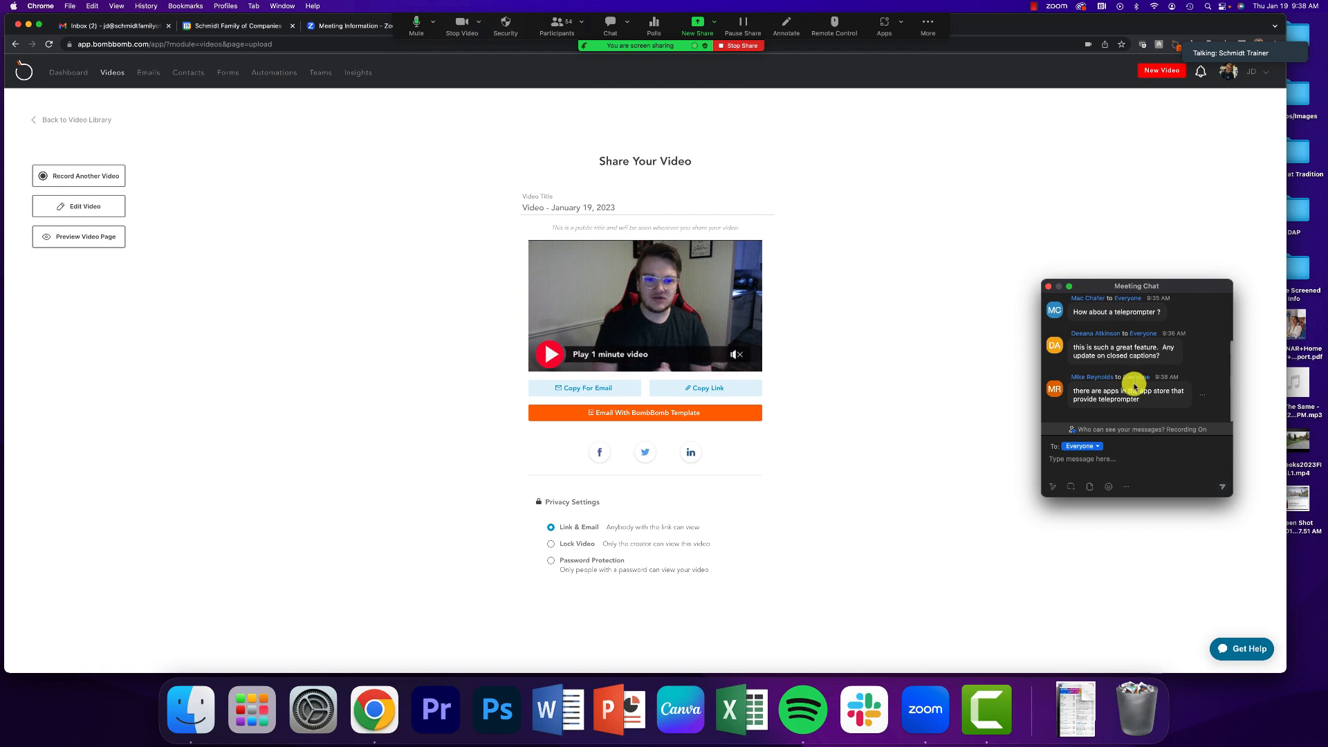
mouse_move(1082, 289)
mouse_down()
mouse_move(1088, 368)
mouse_move(1082, 274)
mouse_up()
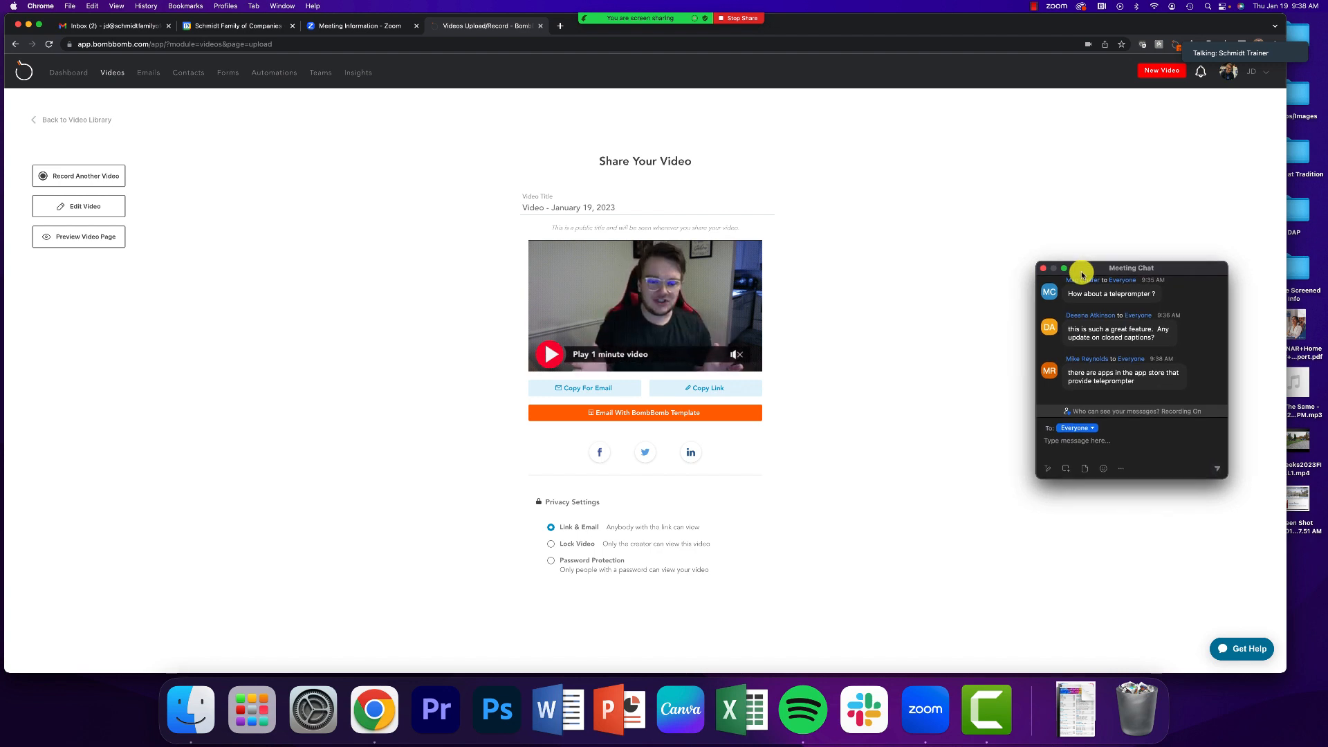
click(1043, 268)
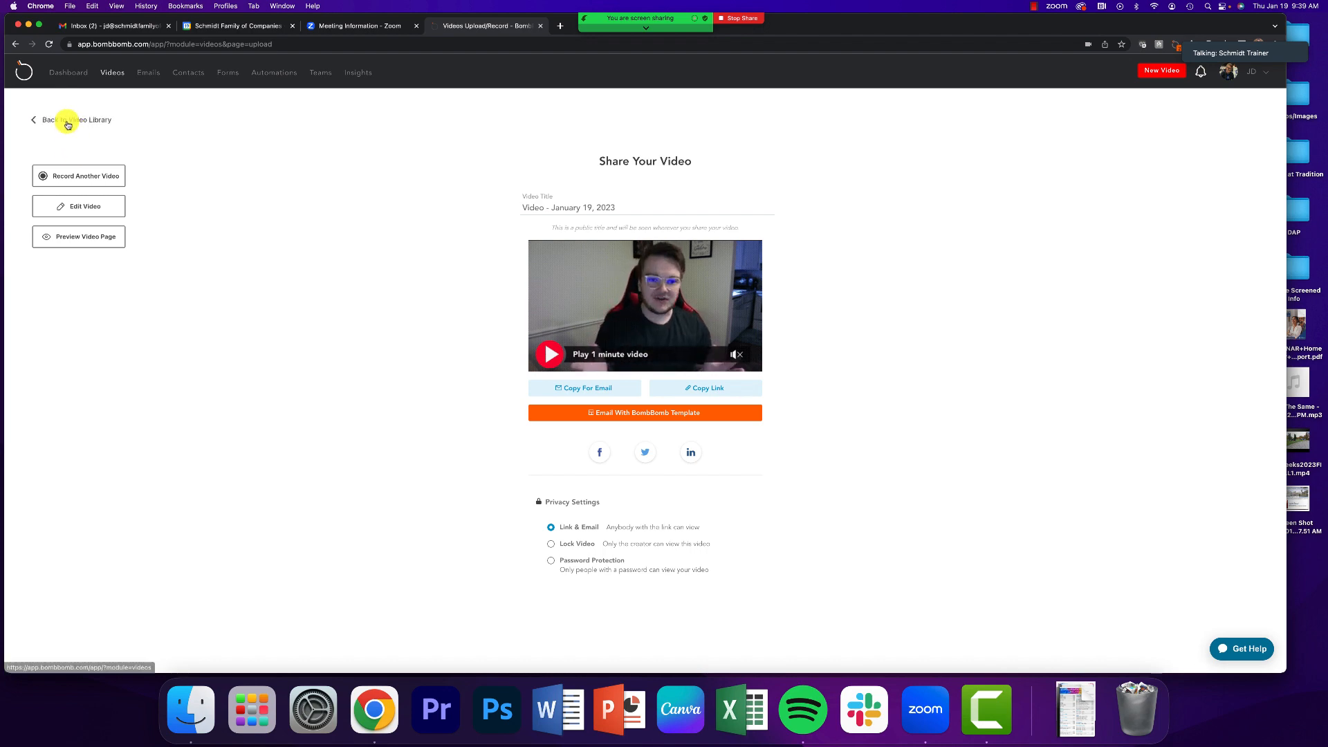
- Start another new video from the BombBomb dashboard and check the latest message in the meeting chat
click(29, 75)
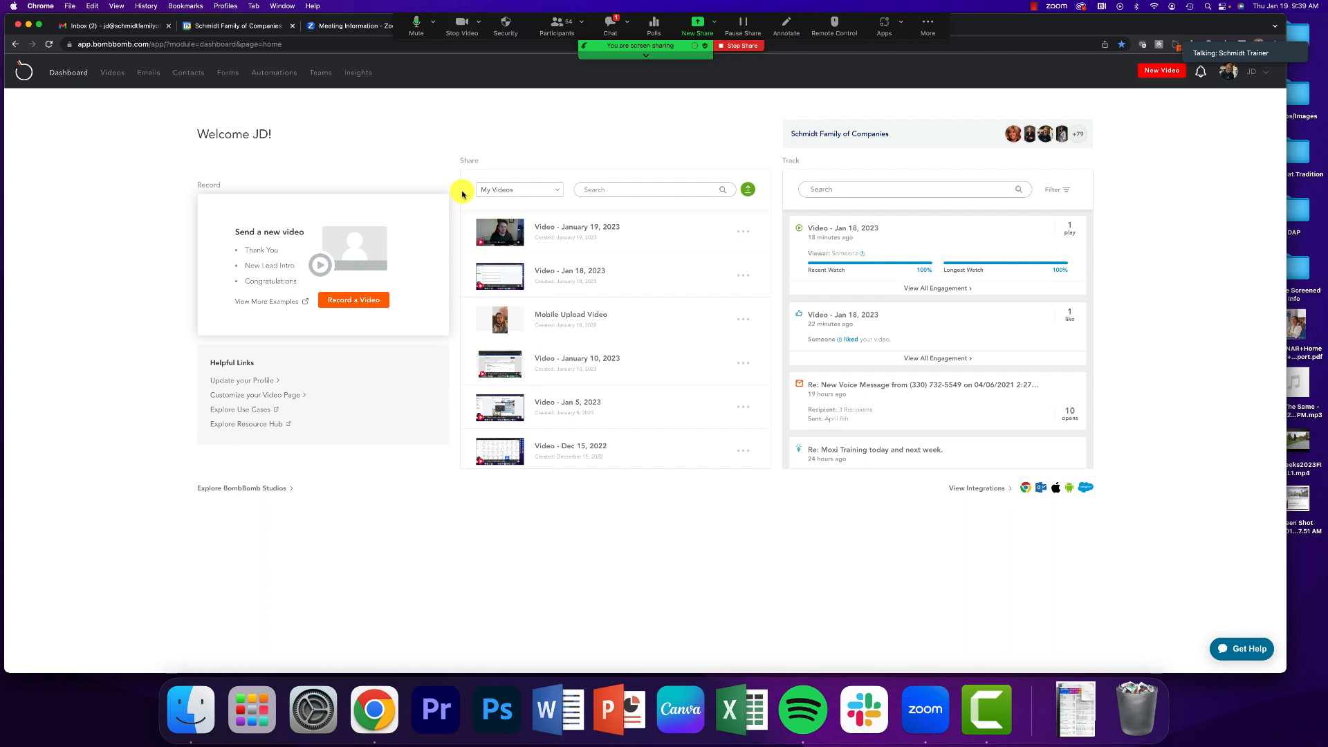
click(1148, 70)
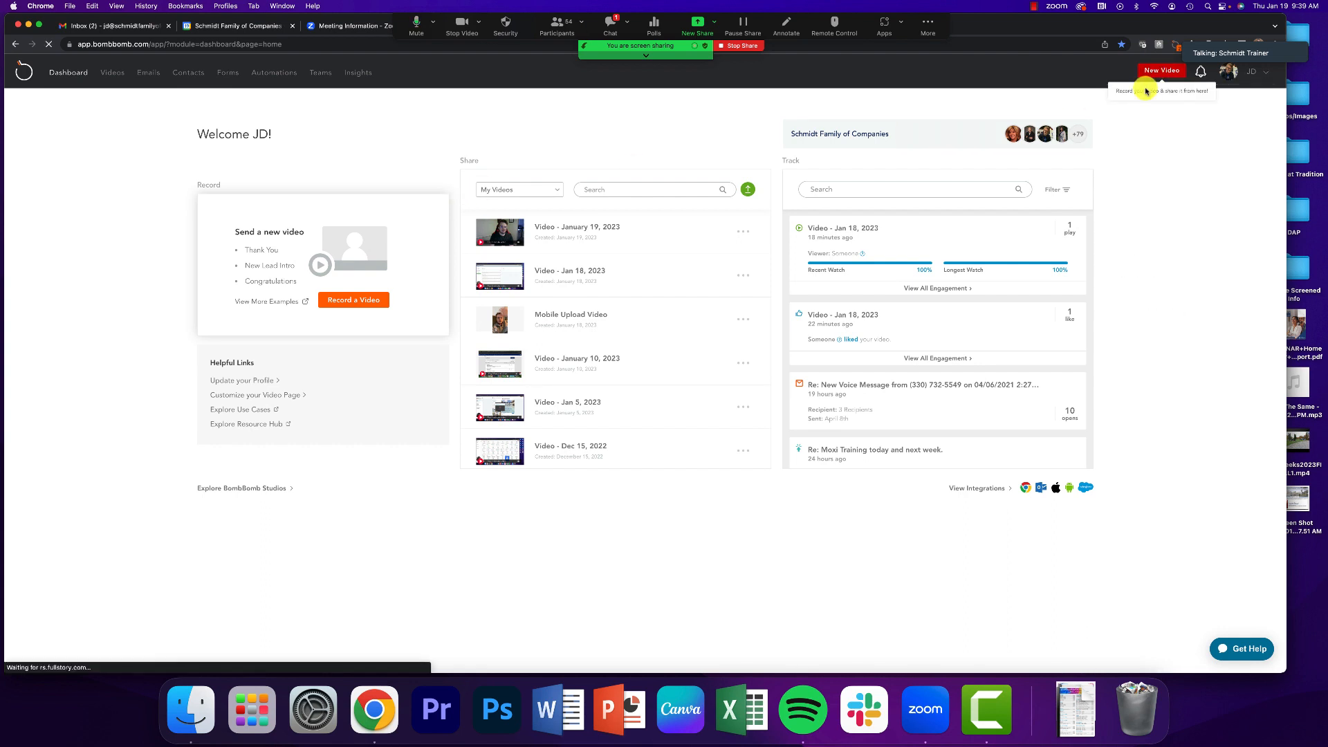
click(609, 27)
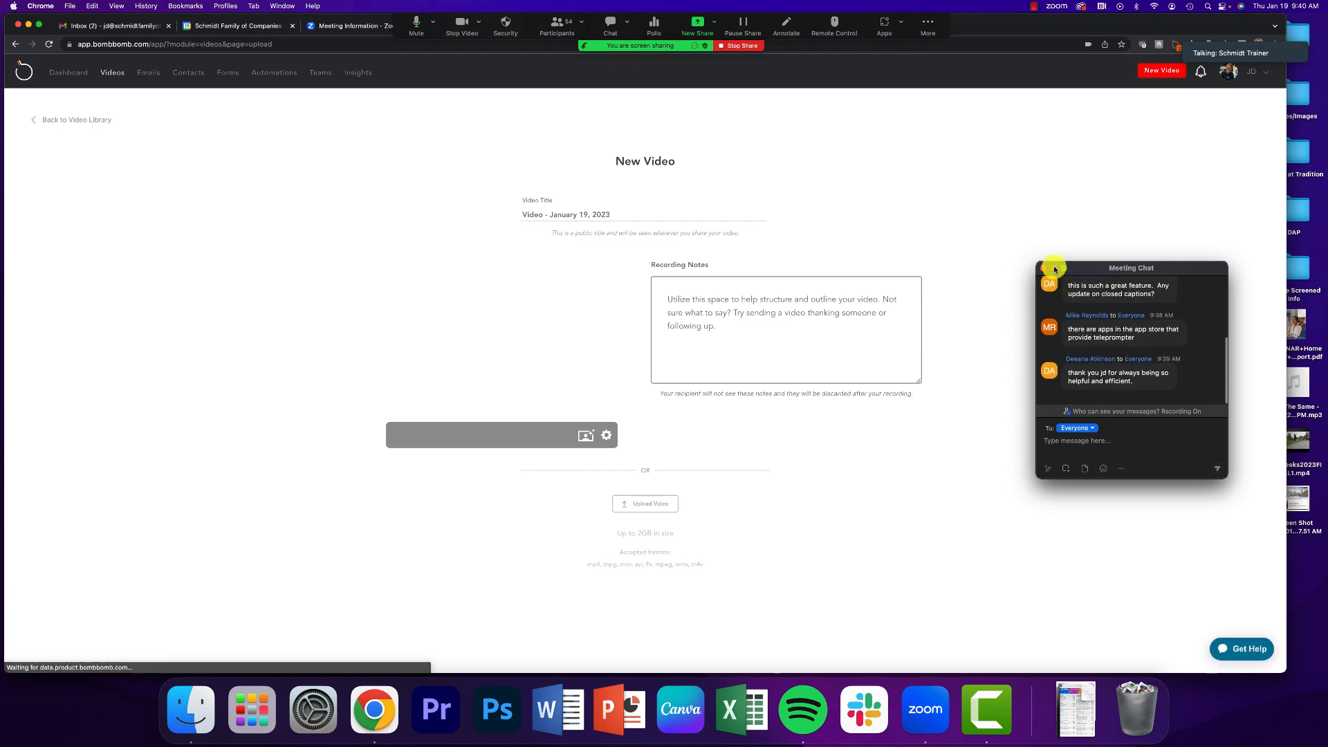
click(1044, 268)
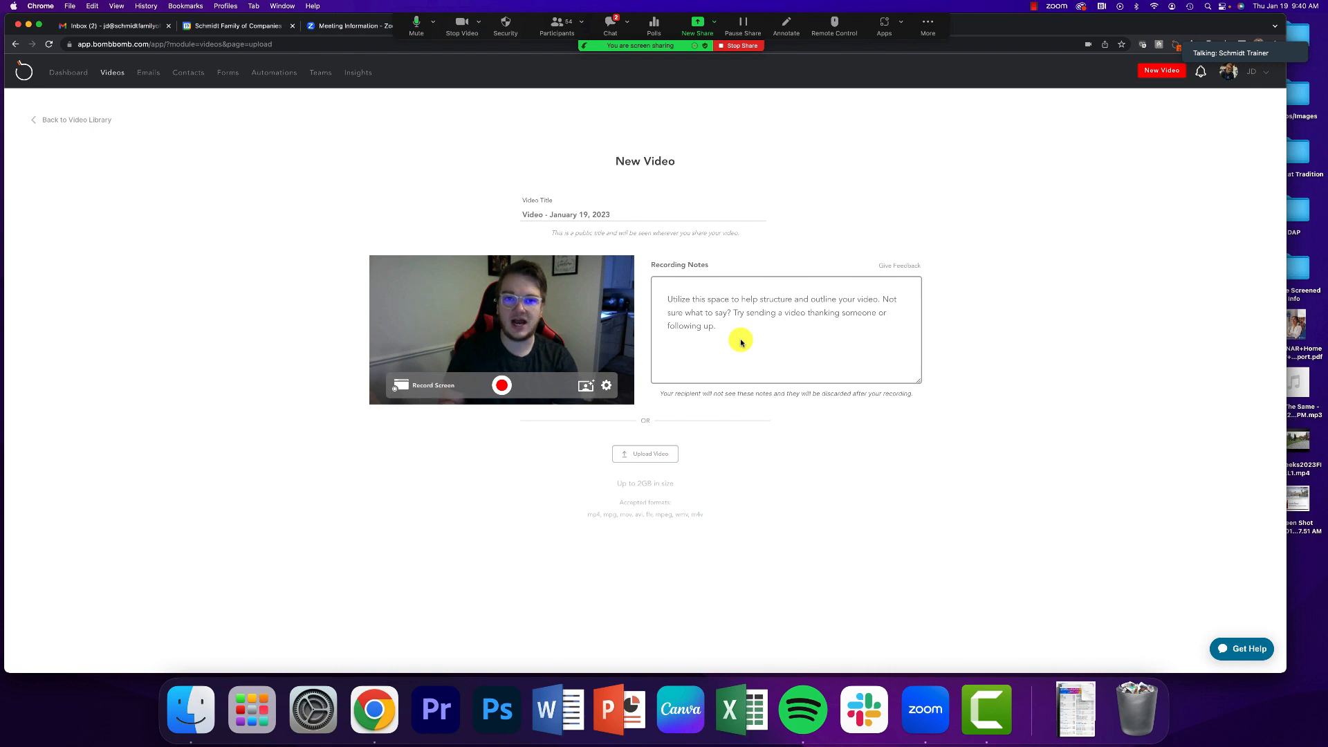
- Read the newest participant messages in the Zoom meeting chat and close the chat window
click(612, 24)
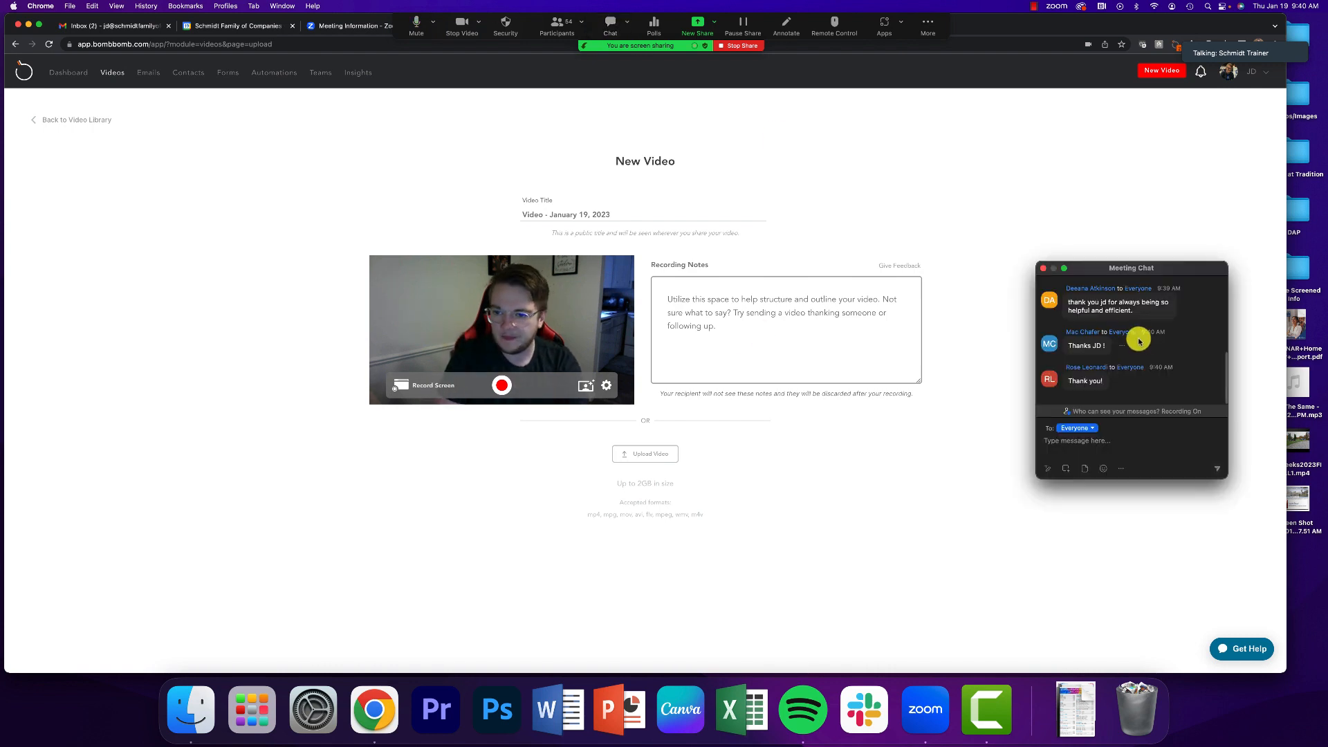
click(1043, 269)
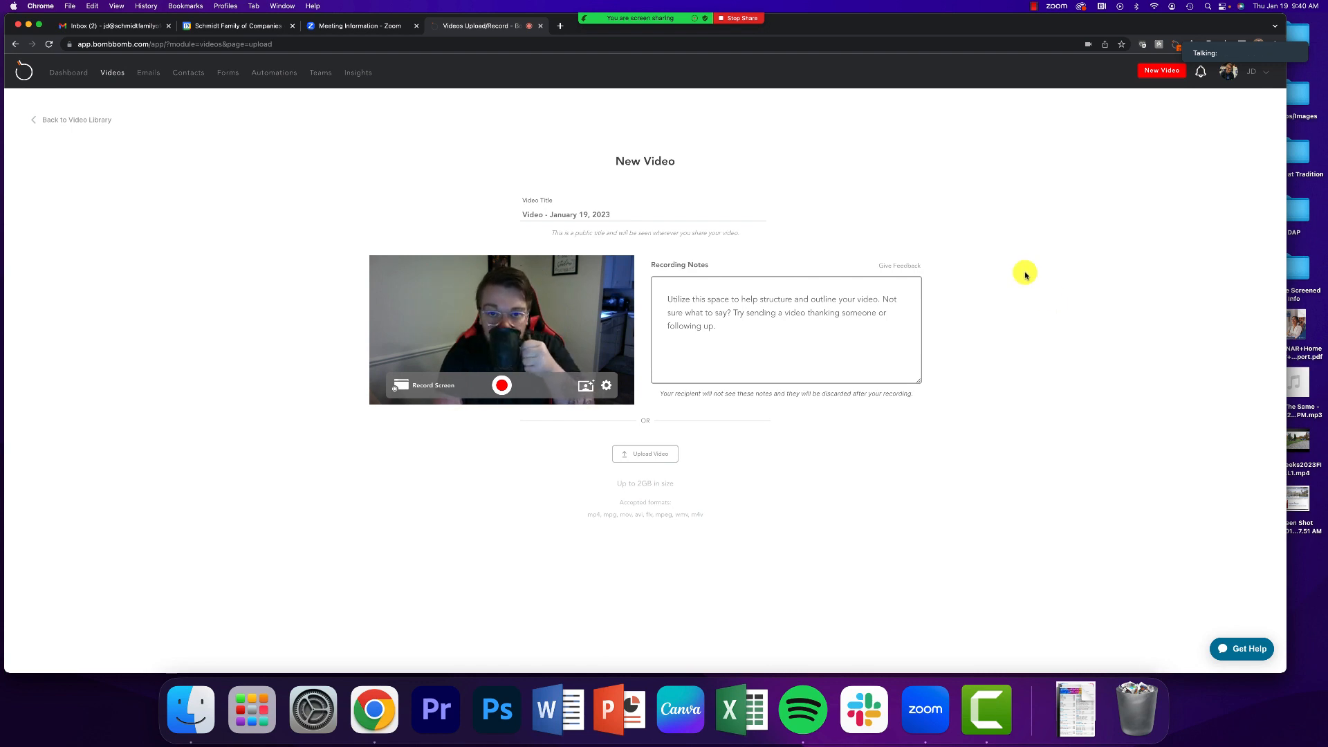
- Stop sharing the screen and end the Zoom meeting for all participants
click(734, 19)
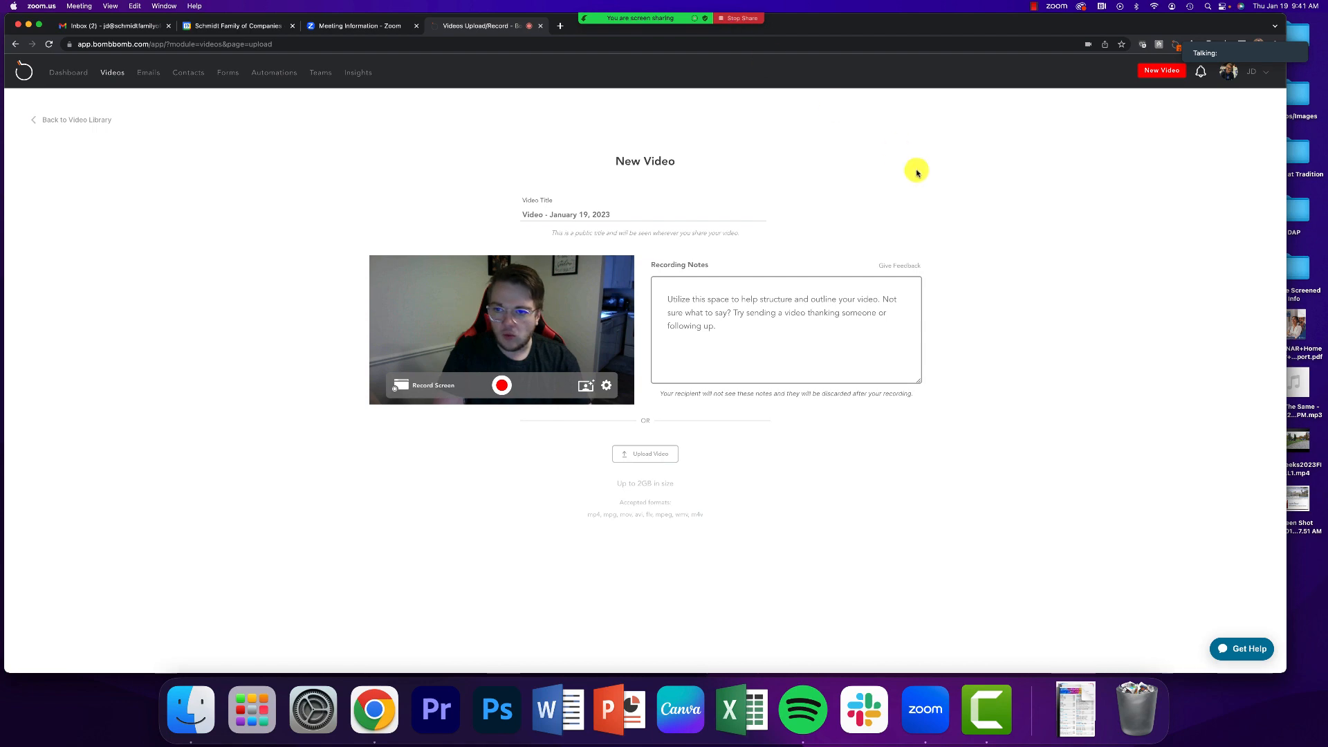
click(727, 18)
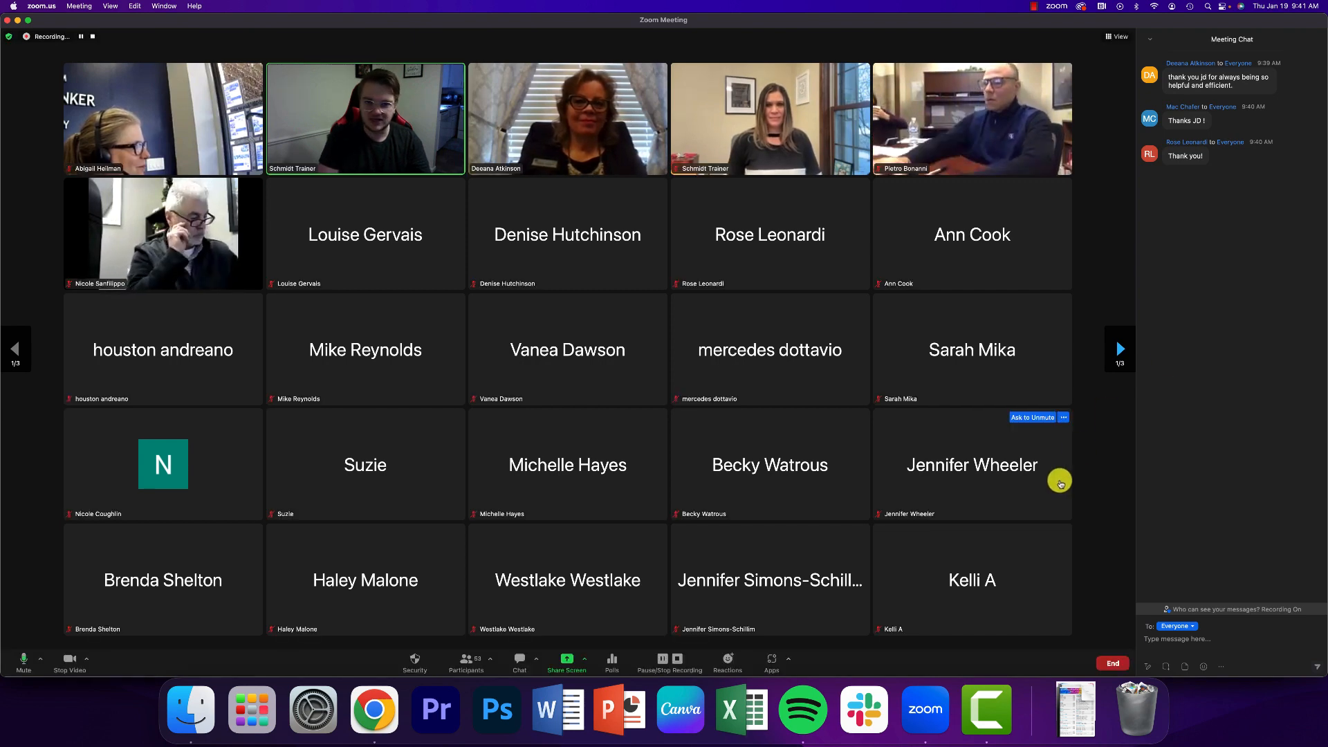
click(1110, 663)
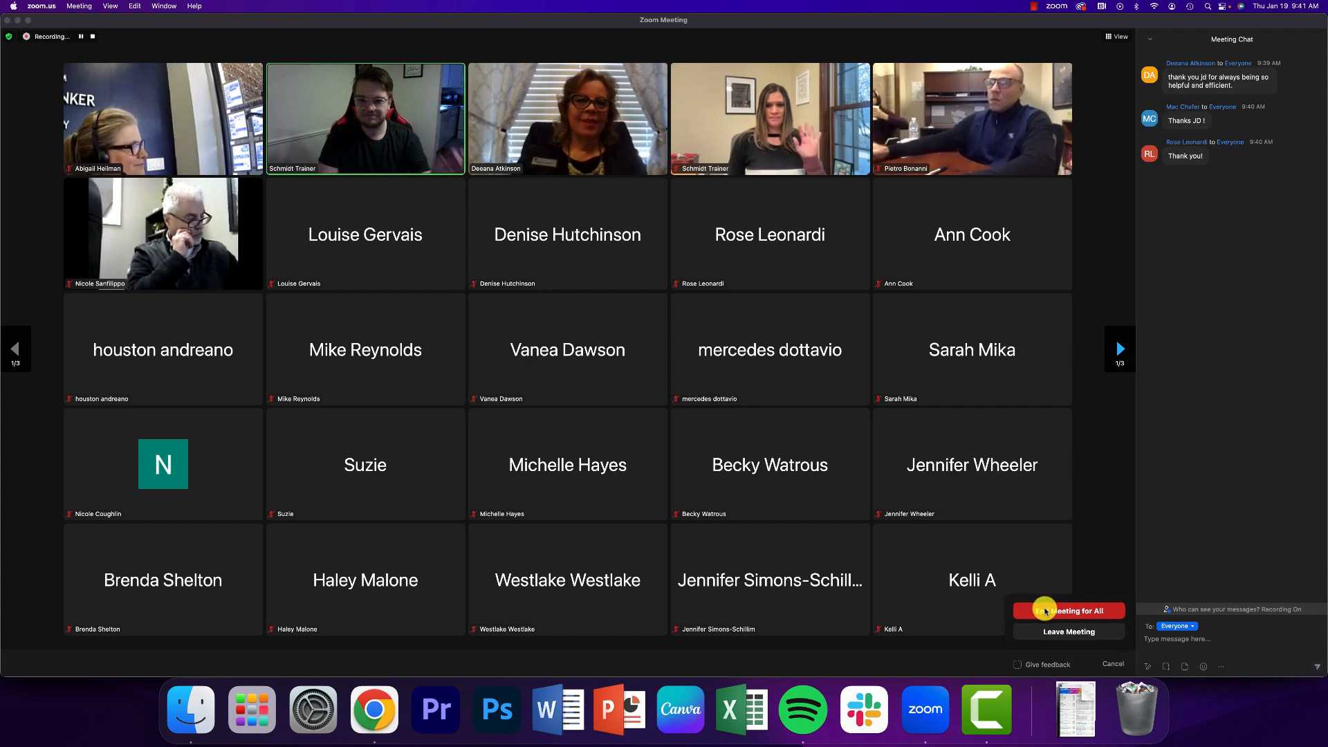
click(1038, 611)
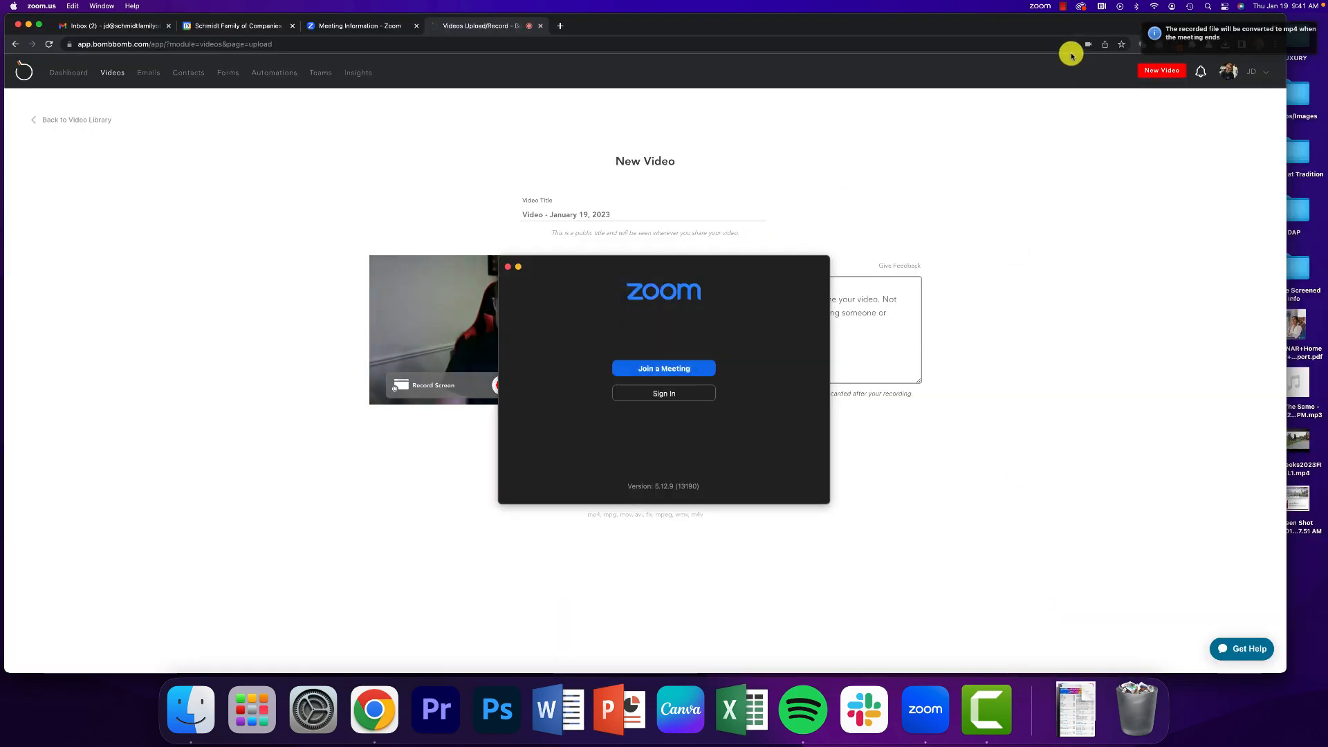